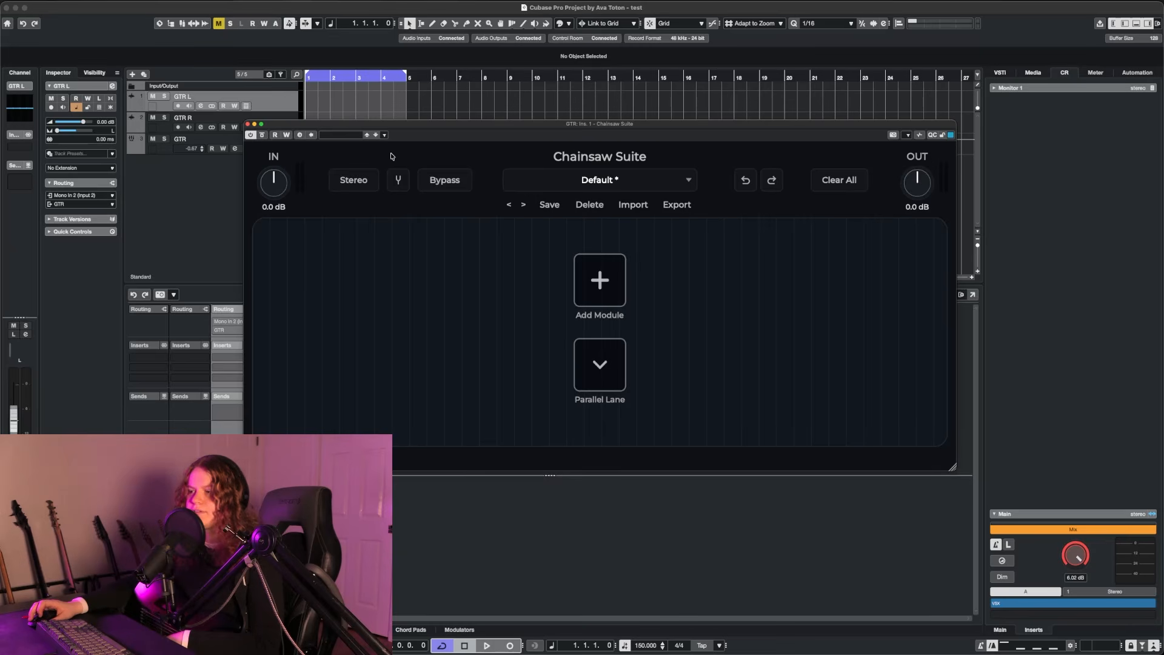
Step: Toggle the plugin's processing between stereo and mono, ending in stereo
{"action": "left_click", "coordinate": [372, 179]}
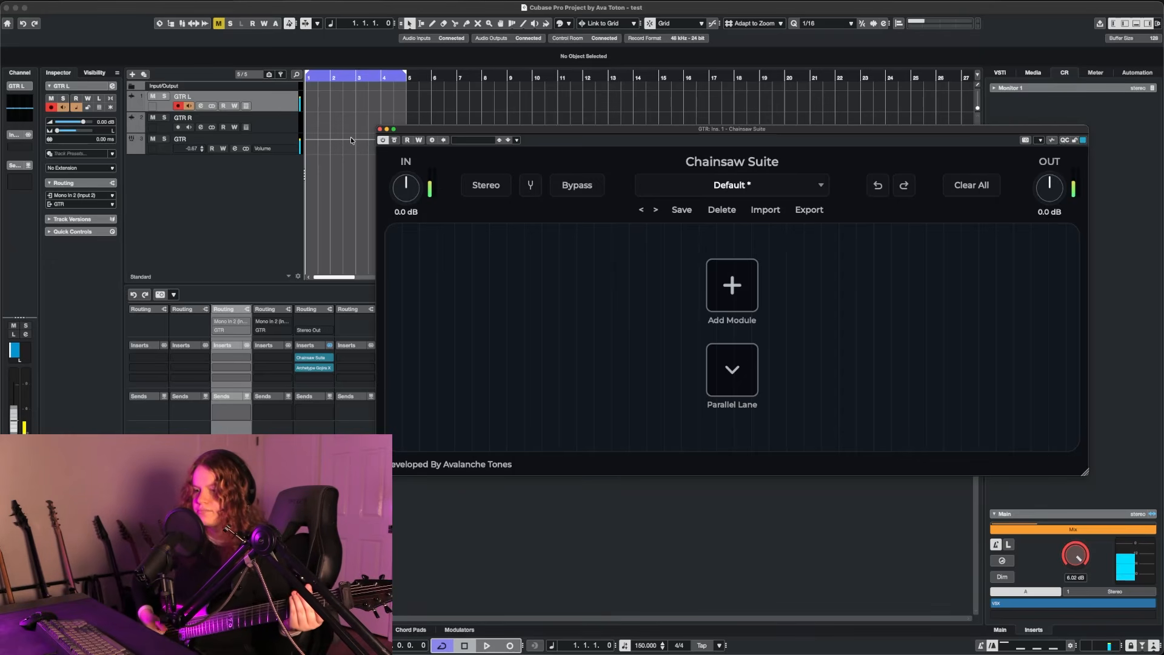
{"action": "left_click", "coordinate": [486, 185]}
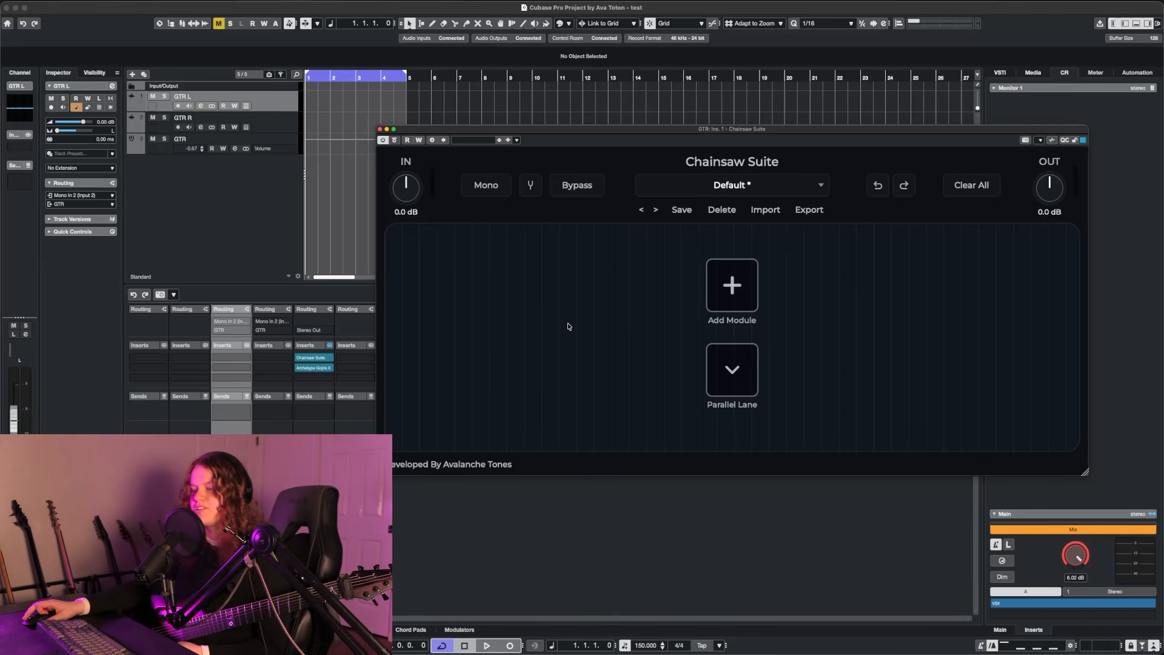
{"action": "left_click", "coordinate": [485, 185]}
Step: Show the plugin's tuner, and toggle the global bypass on and off
{"action": "left_click", "coordinate": [531, 185]}
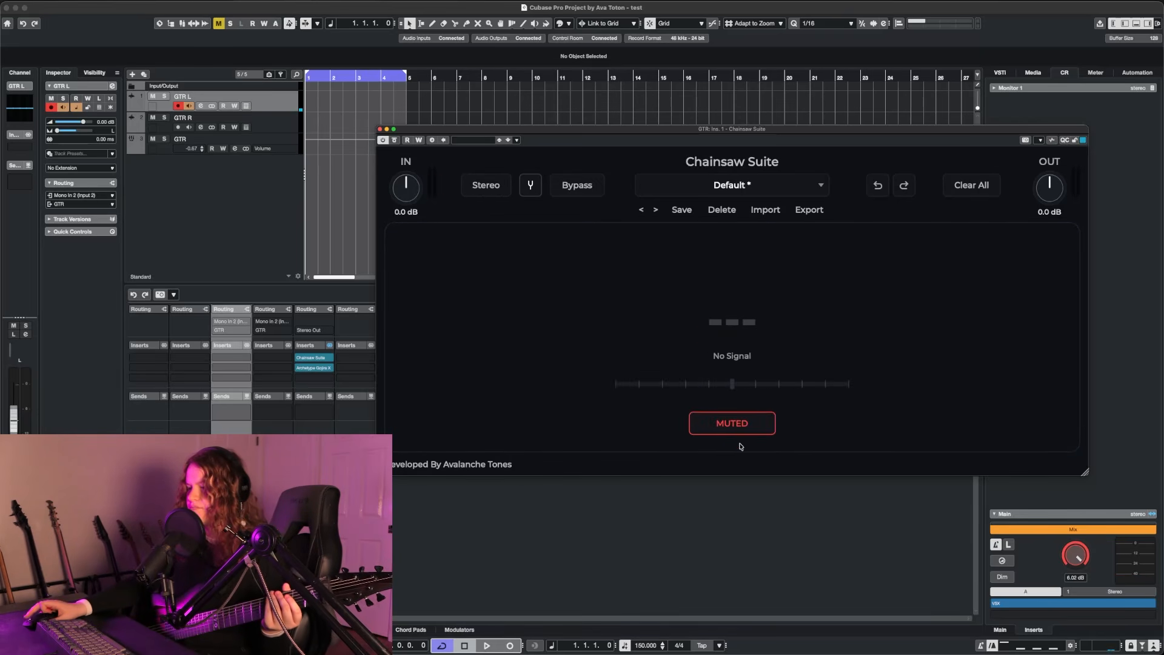
{"action": "left_click", "coordinate": [554, 186]}
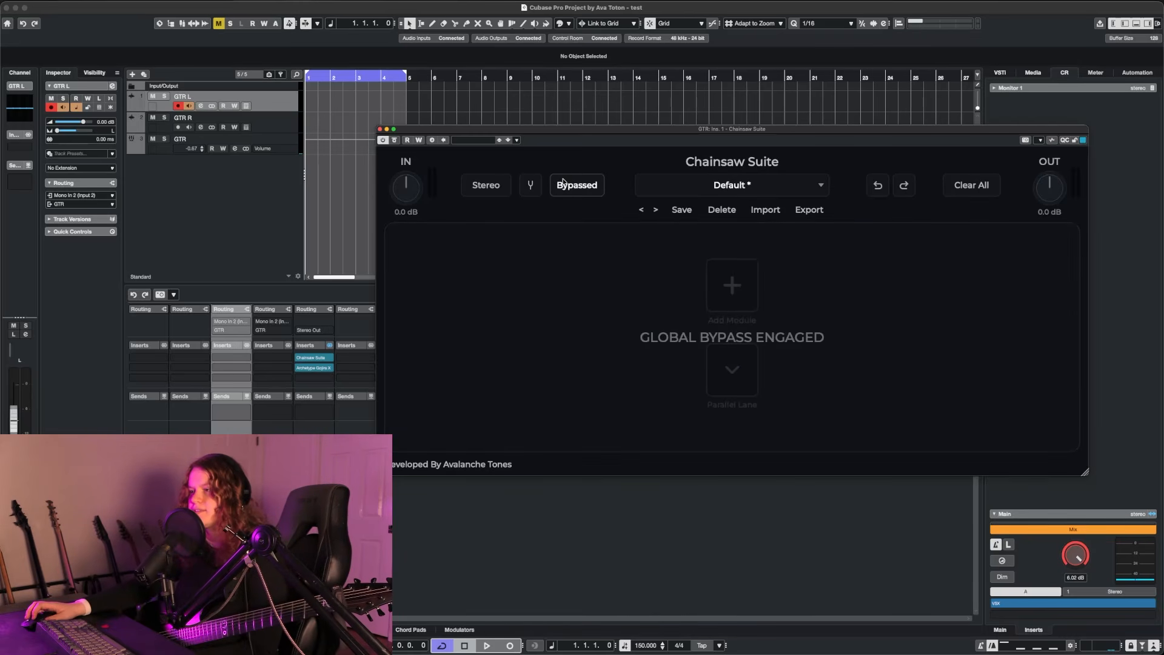
{"action": "left_click", "coordinate": [563, 183]}
Step: Load the factory preset Clarity and Low End
{"action": "left_click", "coordinate": [806, 183]}
{"action": "mouse_move", "coordinate": [809, 211]}
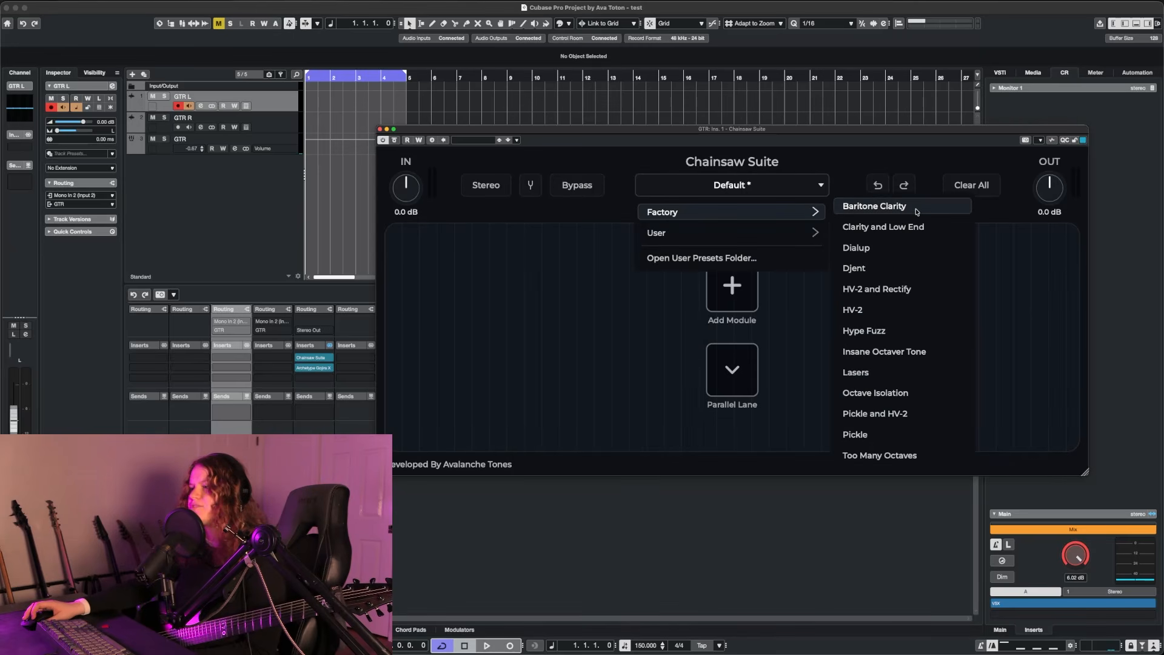
{"action": "left_click", "coordinate": [883, 227]}
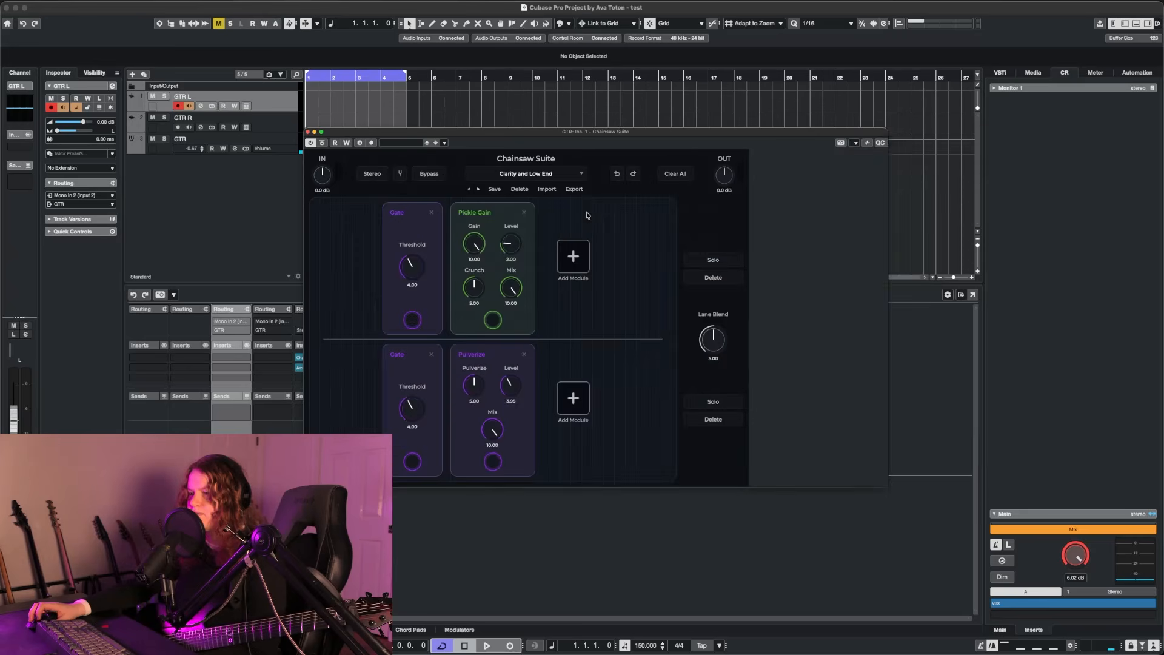
Step: Step forward through the factory presets up to Hype Fuzz and clear its whole module chain
{"action": "left_click", "coordinate": [484, 190]}
{"action": "left_click", "coordinate": [581, 212]}
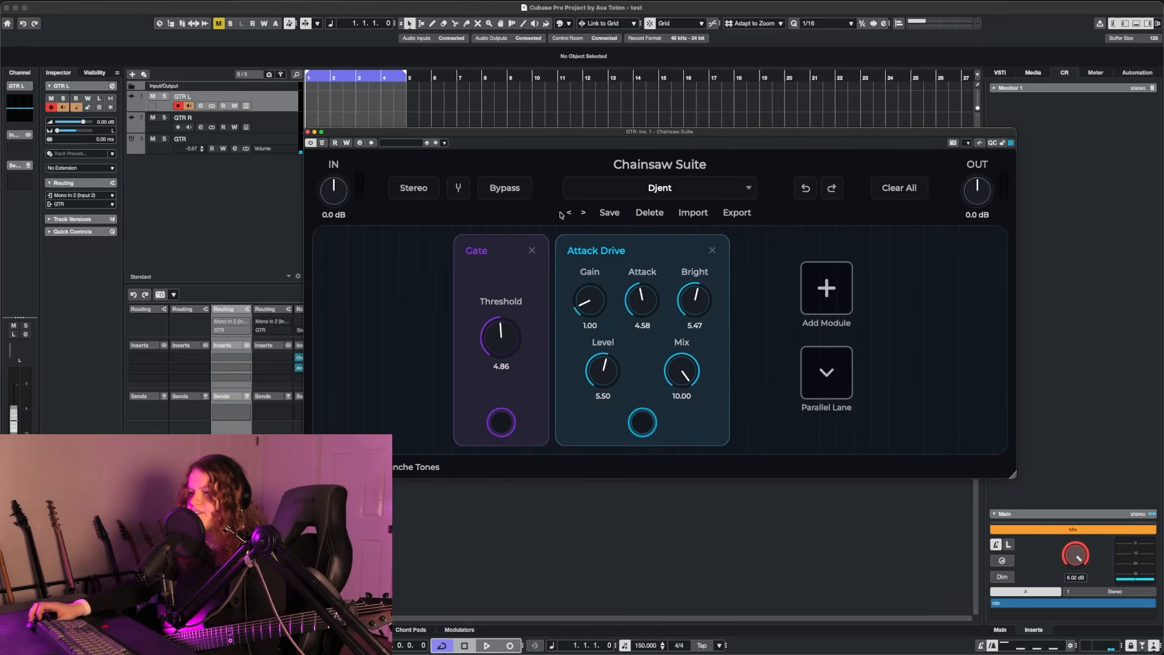
{"action": "left_click", "coordinate": [580, 213]}
{"action": "left_click", "coordinate": [479, 190]}
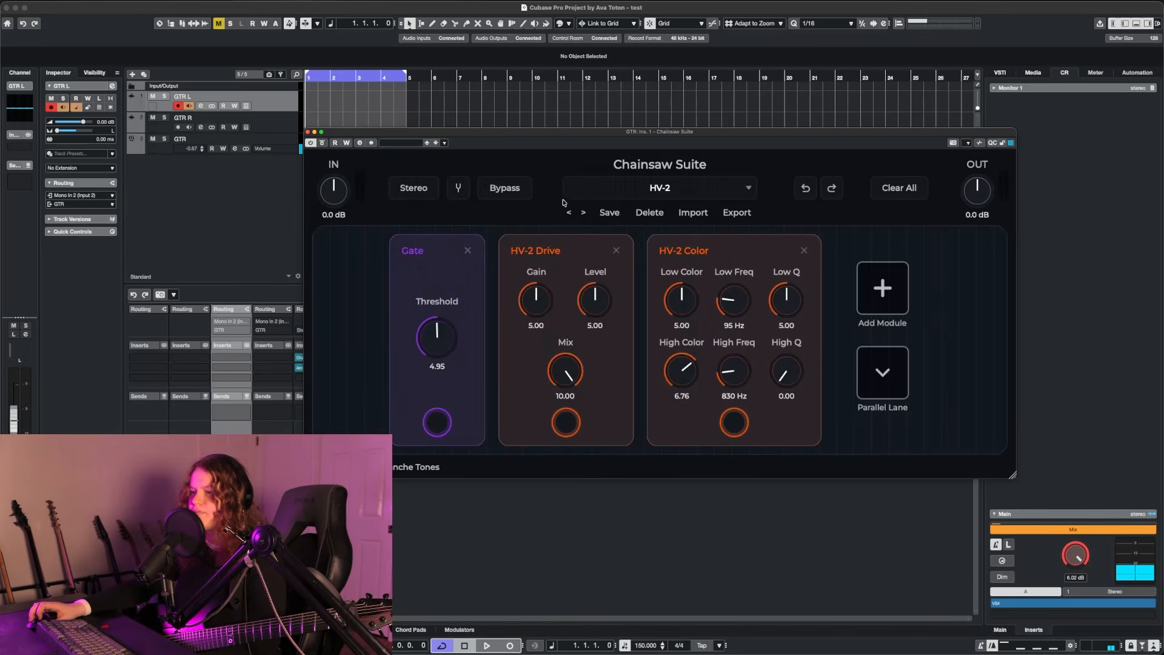
{"action": "left_click", "coordinate": [581, 213]}
{"action": "left_click", "coordinate": [899, 187]}
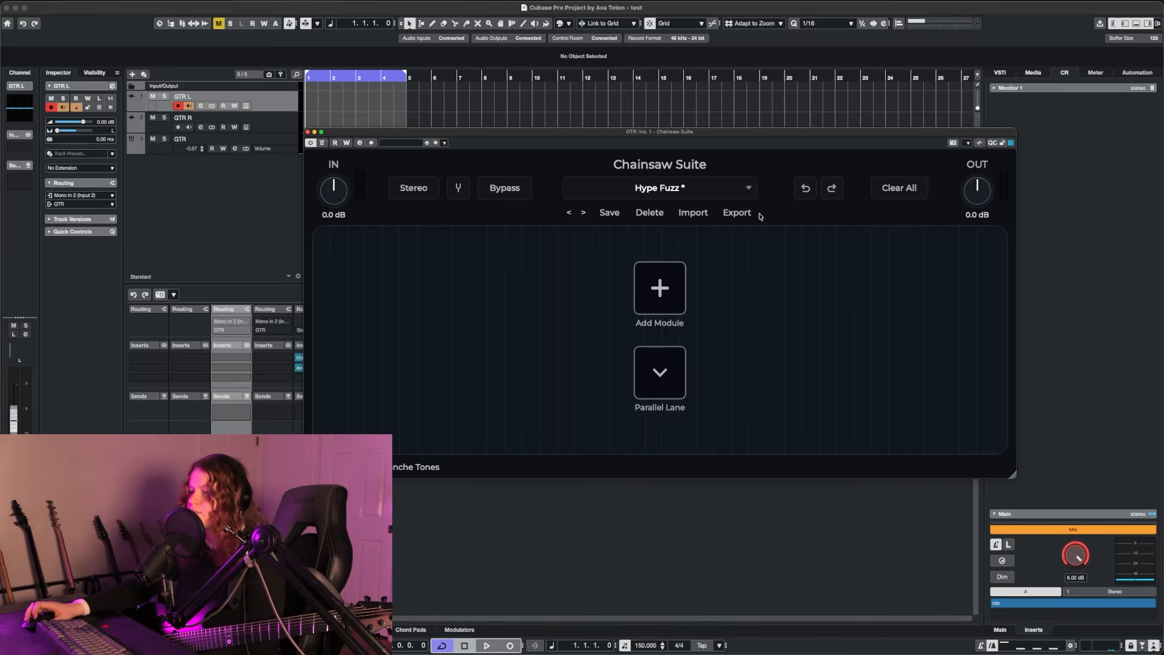
Step: Try a different gain on the HV-2 Drive module and undo back to the empty chain
{"action": "left_click", "coordinate": [801, 197]}
{"action": "left_click_drag", "start_coordinate": [586, 299], "coordinate": [612, 316]}
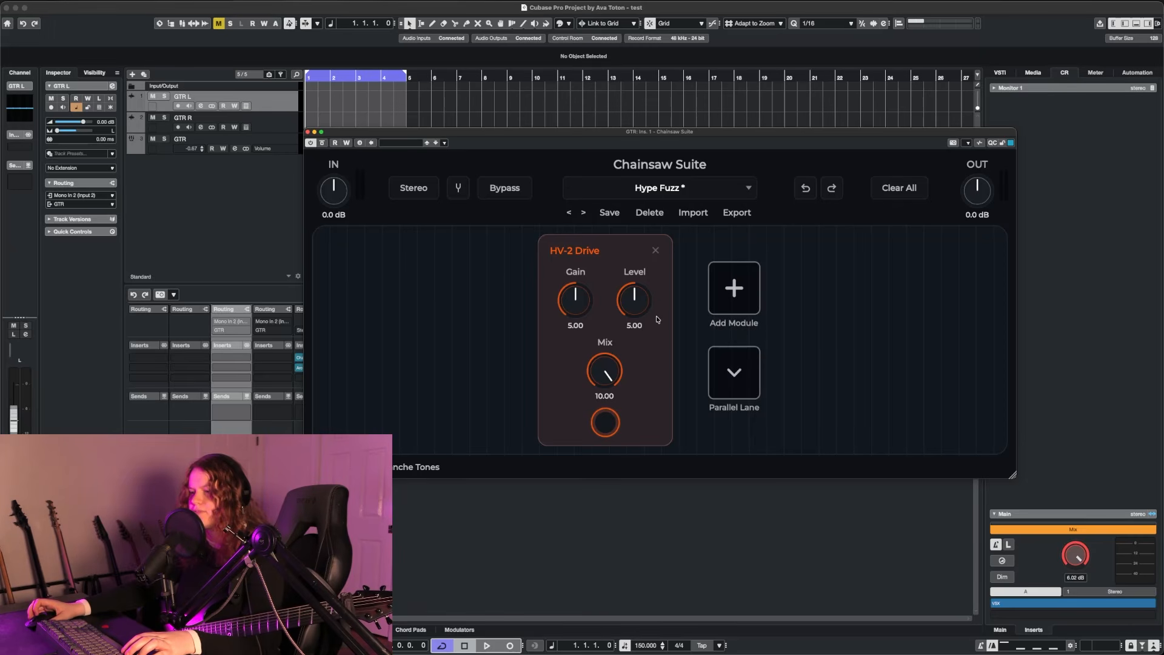
{"action": "key", "text": "super+z"}
{"action": "key", "text": "super+z"}
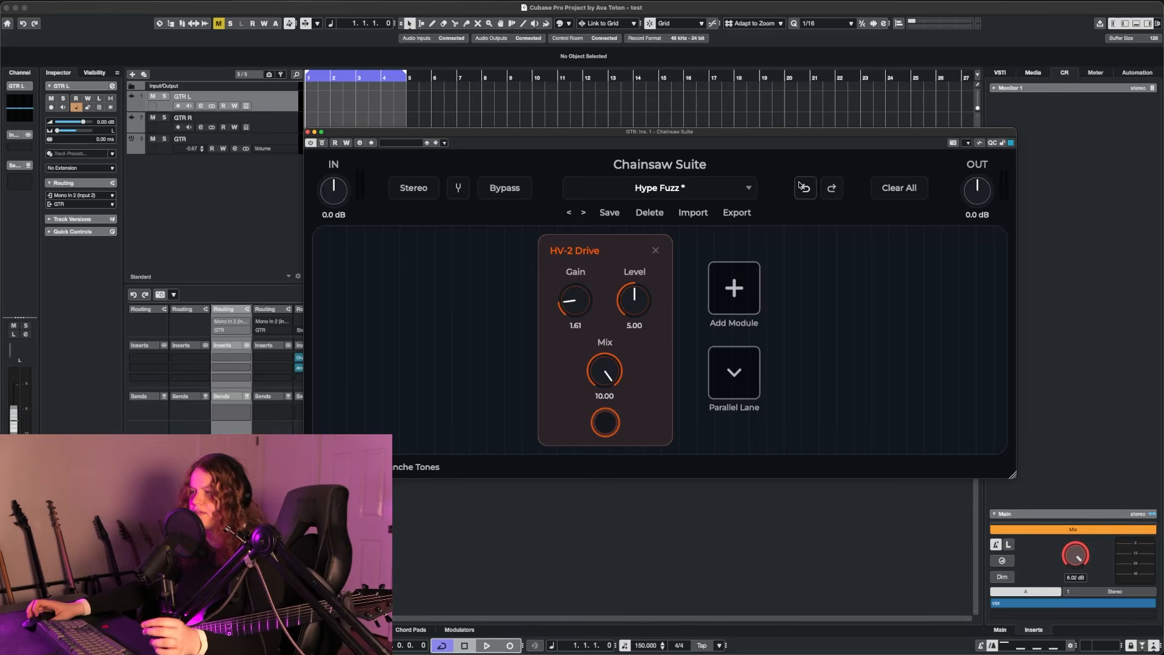
{"action": "left_click", "coordinate": [805, 189]}
Step: Try adding a Bitcrusher module and a parallel lane, undoing each addition
{"action": "left_click", "coordinate": [676, 287]}
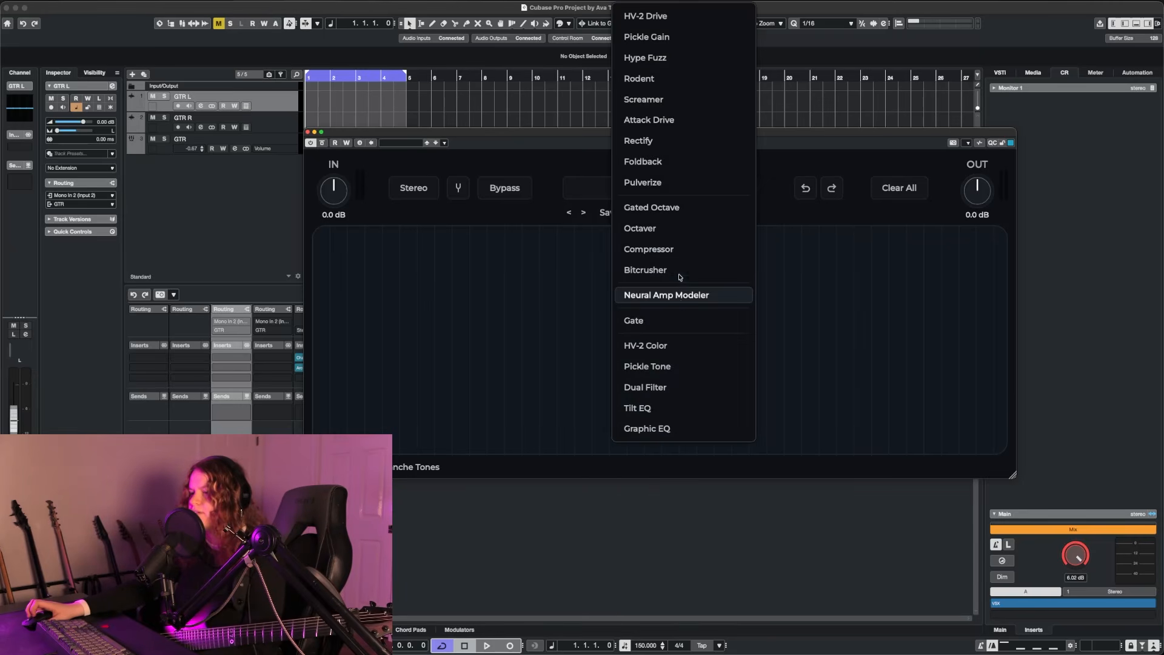
{"action": "left_click", "coordinate": [674, 271]}
{"action": "left_click", "coordinate": [806, 189]}
{"action": "left_click", "coordinate": [661, 382]}
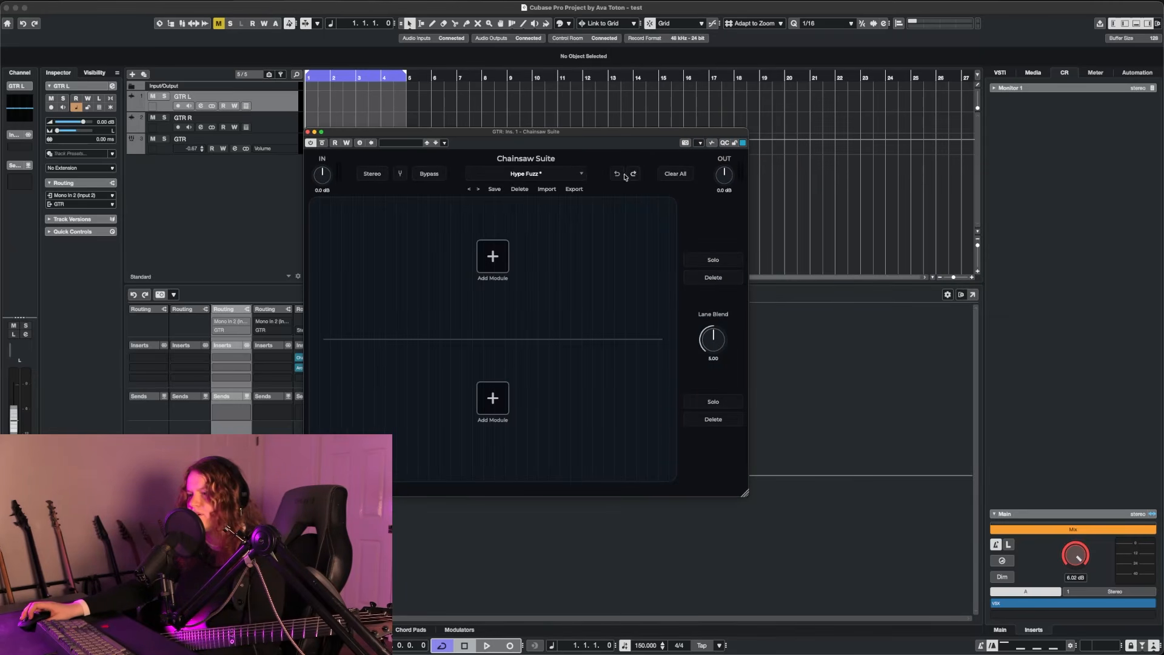
{"action": "left_click", "coordinate": [627, 175]}
Step: Add the Bitcrusher module to the empty chain again and undo it
{"action": "left_click", "coordinate": [660, 288]}
{"action": "left_click", "coordinate": [660, 268]}
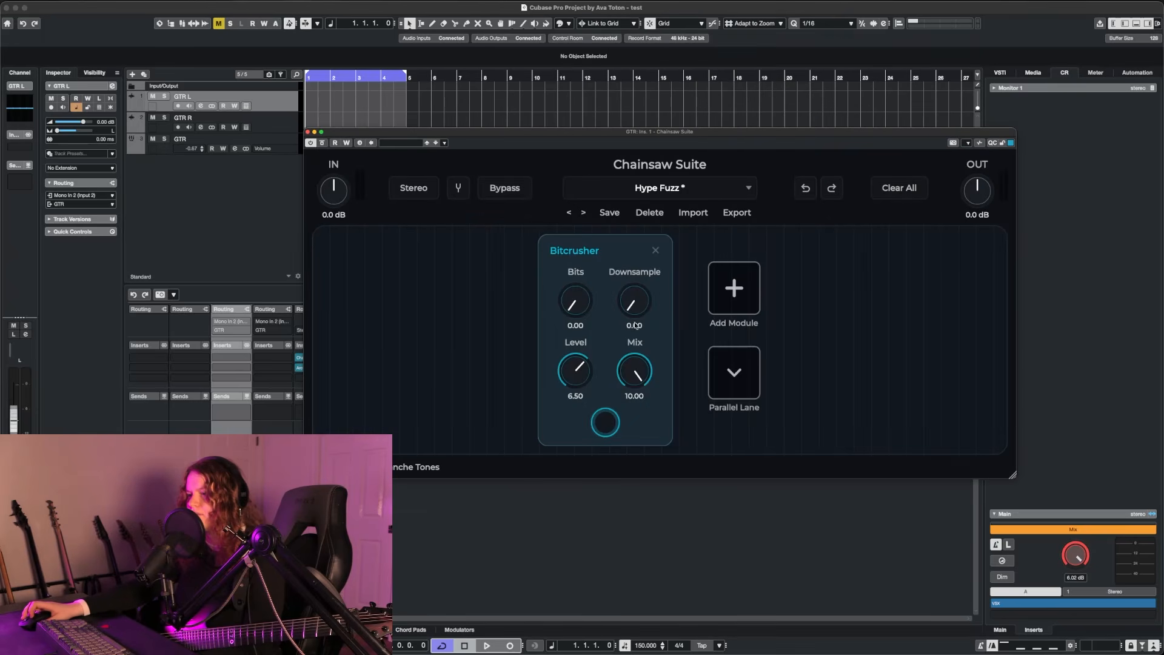
{"action": "left_click", "coordinate": [805, 188]}
{"action": "left_click", "coordinate": [806, 188]}
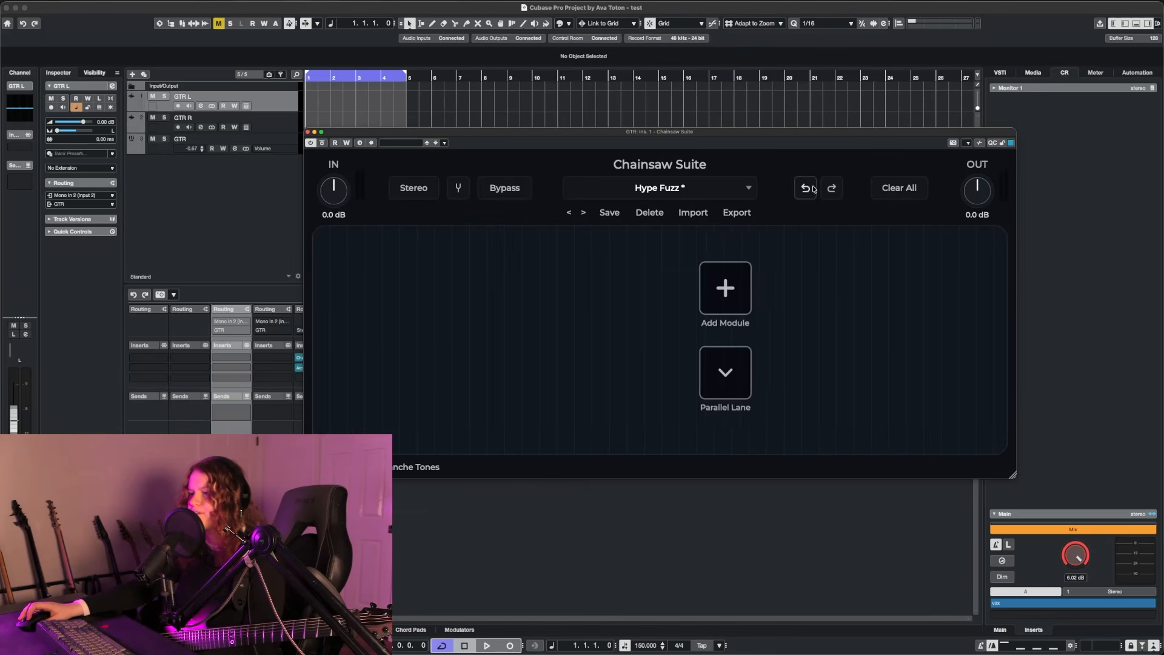
Step: Clear a chain holding a newly added Bitcrusher module, and undo back to the empty chain
{"action": "left_click", "coordinate": [733, 288]}
{"action": "left_click", "coordinate": [660, 268]}
{"action": "left_click", "coordinate": [895, 190]}
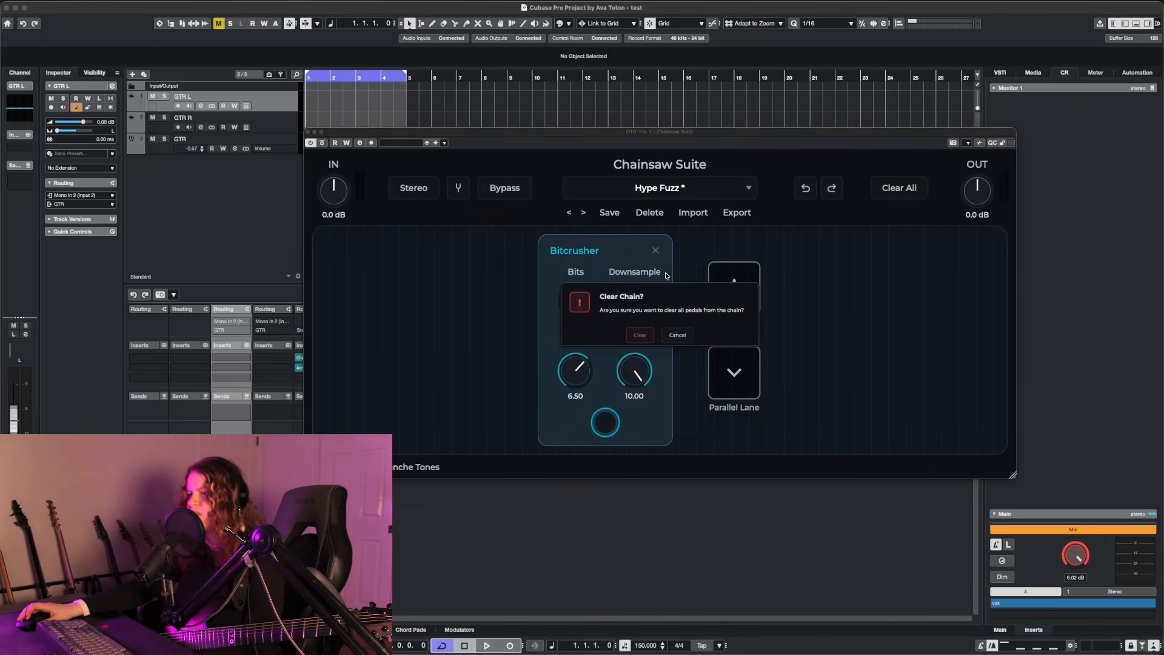
{"action": "left_click", "coordinate": [639, 334]}
{"action": "left_click", "coordinate": [806, 189]}
{"action": "left_click", "coordinate": [806, 188]}
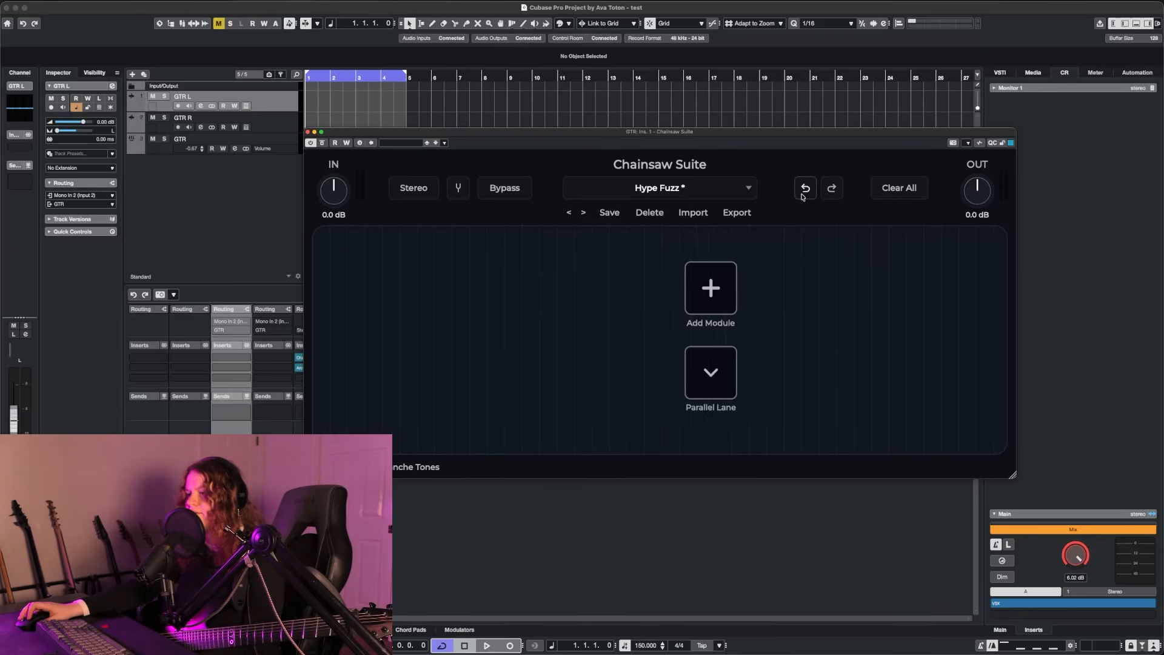
Step: Load the factory preset Clarity and Low End again and undo the preset change
{"action": "left_click", "coordinate": [726, 194]}
{"action": "mouse_move", "coordinate": [741, 216]}
{"action": "left_click", "coordinate": [783, 228]}
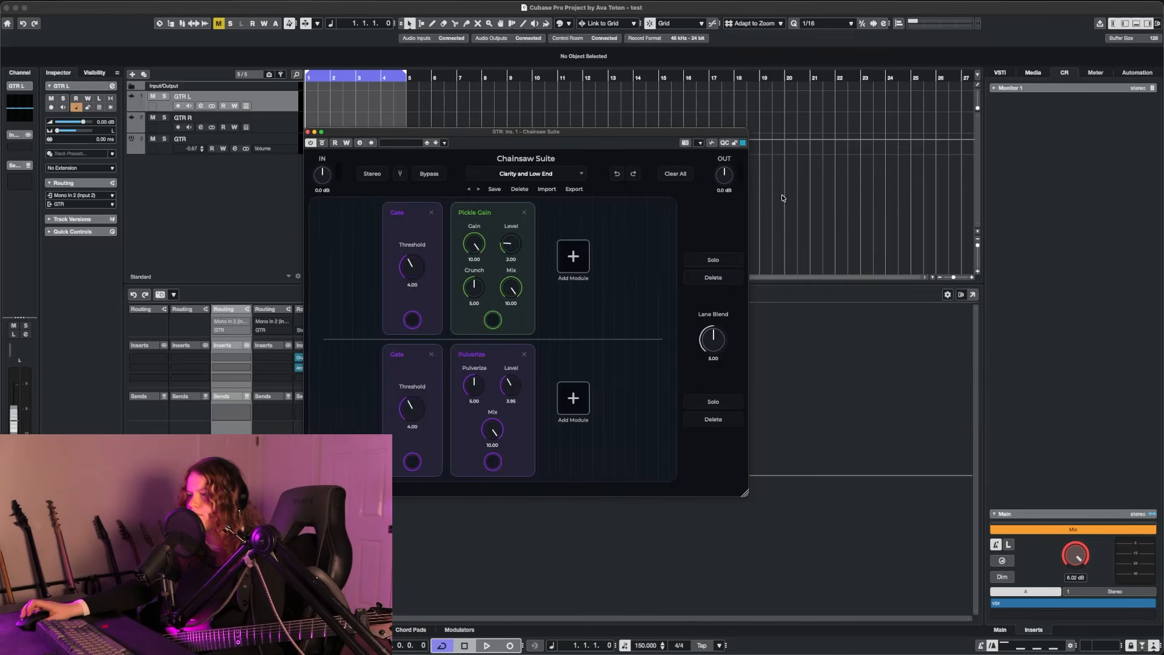
{"action": "left_click", "coordinate": [617, 174]}
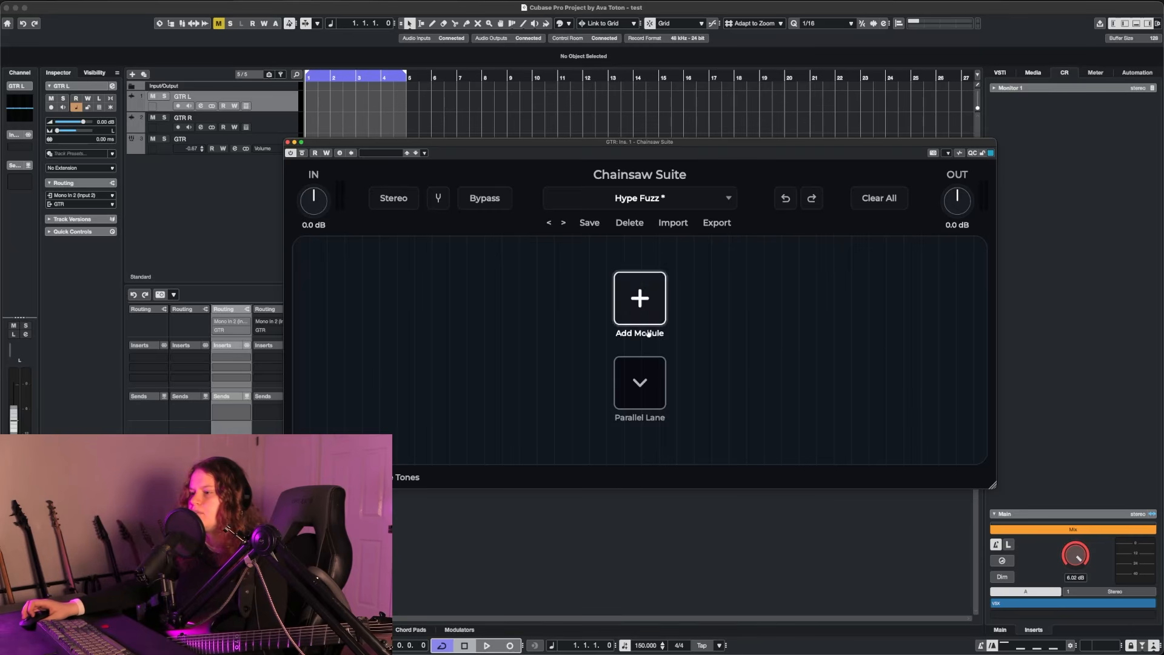
Step: Add a Rectify module and a Compressor module, and move the Compressor ahead of Rectify
{"action": "left_click", "coordinate": [644, 285]}
{"action": "left_click", "coordinate": [645, 143]}
{"action": "left_click", "coordinate": [719, 294]}
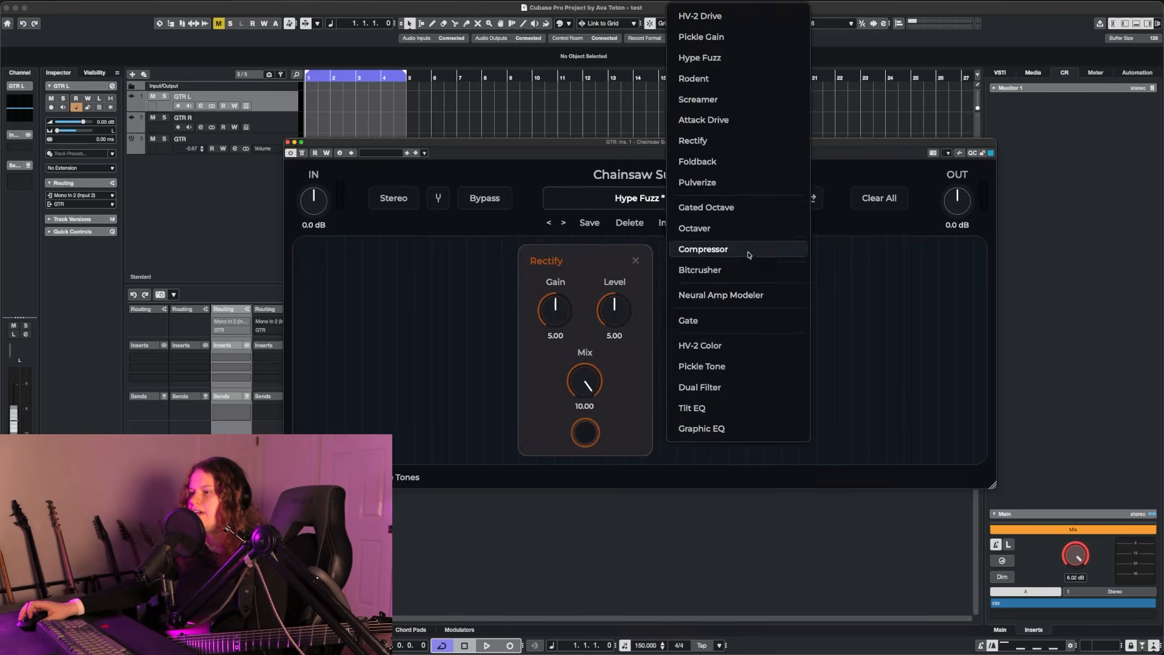
{"action": "left_click", "coordinate": [697, 249]}
{"action": "left_click_drag", "start_coordinate": [699, 278], "coordinate": [561, 277]}
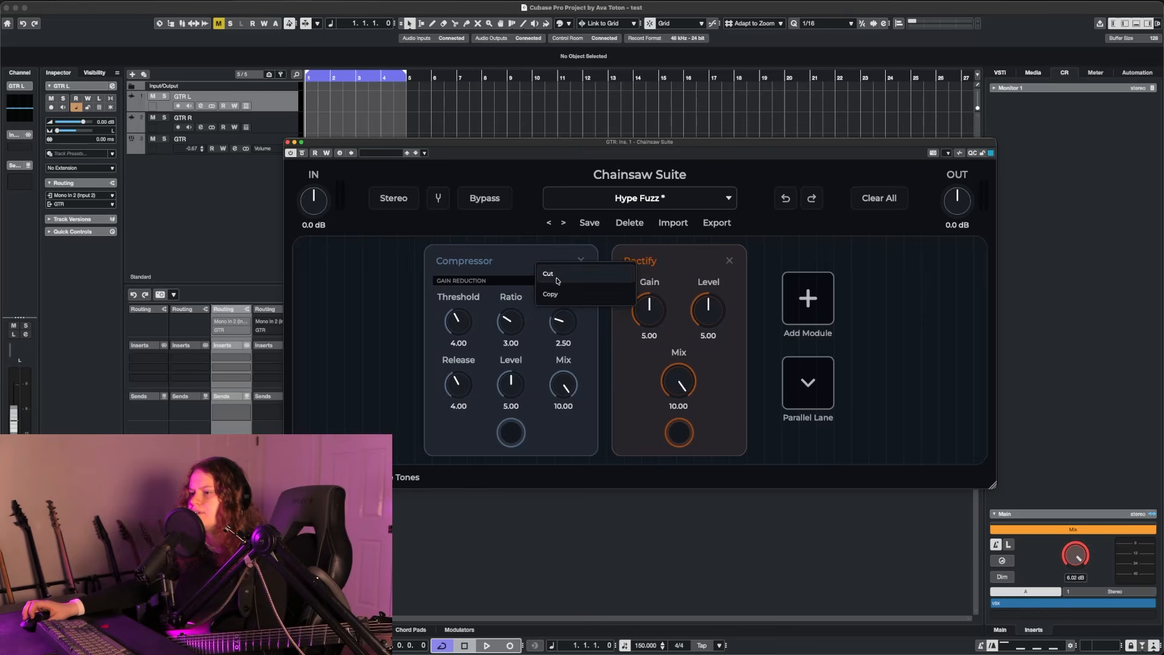
Step: Copy the Compressor and paste duplicates of it before and after the Rectify module
{"action": "right_click", "coordinate": [803, 287]}
{"action": "left_click", "coordinate": [770, 291]}
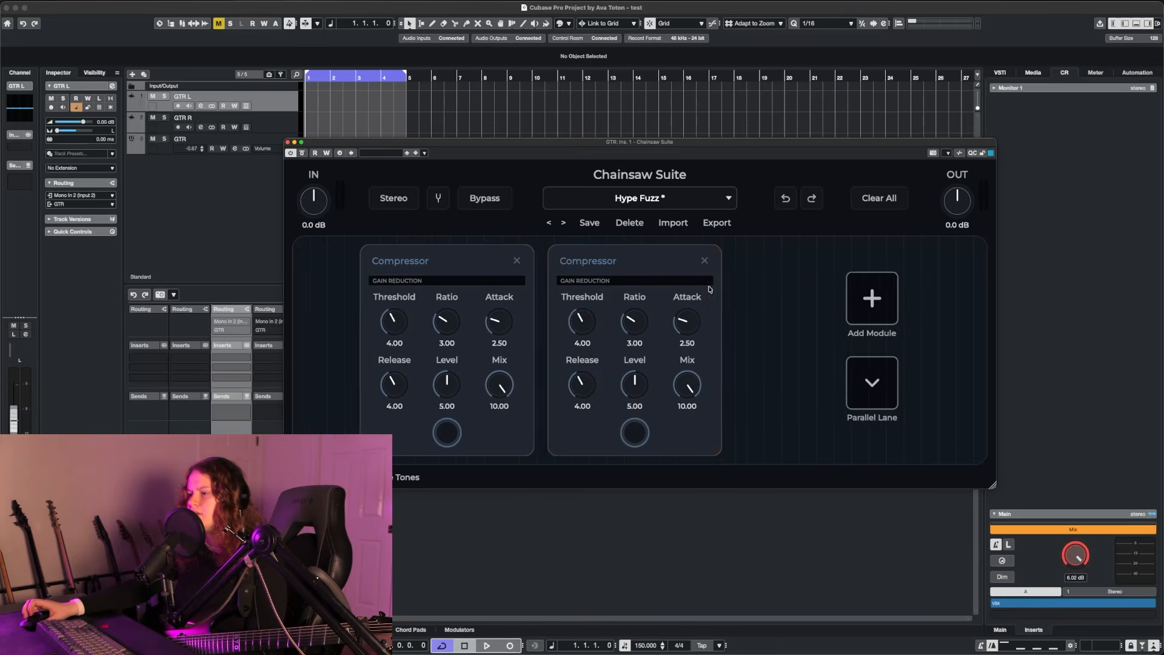
{"action": "right_click", "coordinate": [582, 271]}
{"action": "left_click", "coordinate": [620, 321]}
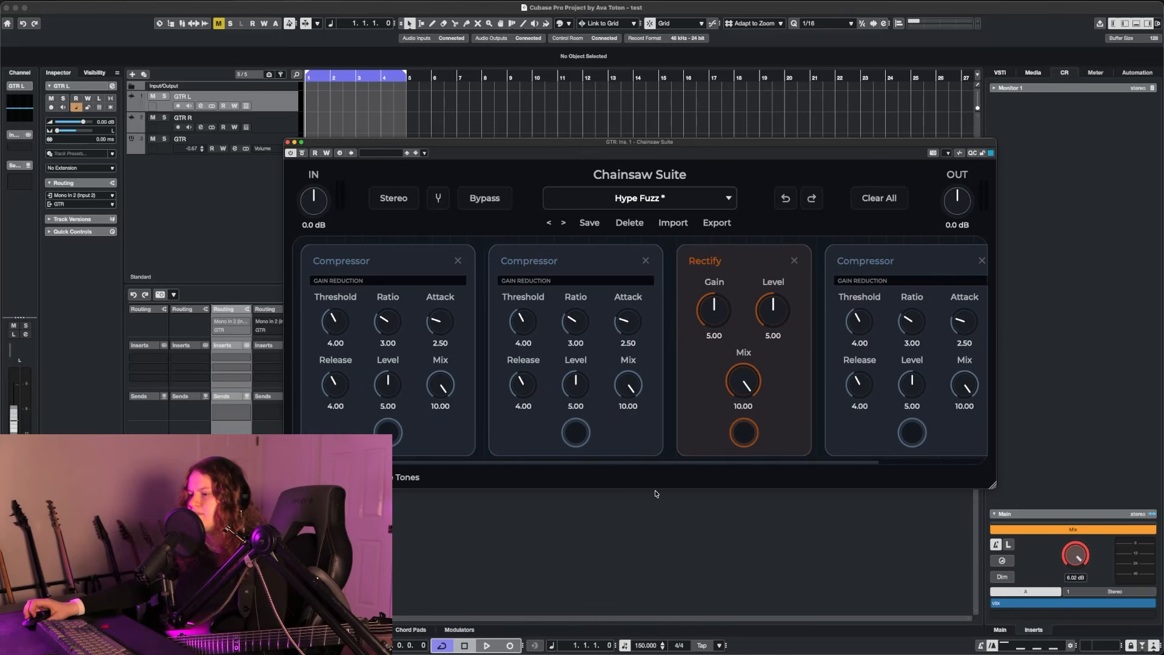
Step: Cut the second Compressor, leaving one Compressor on each side of the Rectify module
{"action": "left_click_drag", "start_coordinate": [646, 463], "coordinate": [754, 463]}
{"action": "right_click", "coordinate": [492, 272]}
{"action": "left_click", "coordinate": [507, 287]}
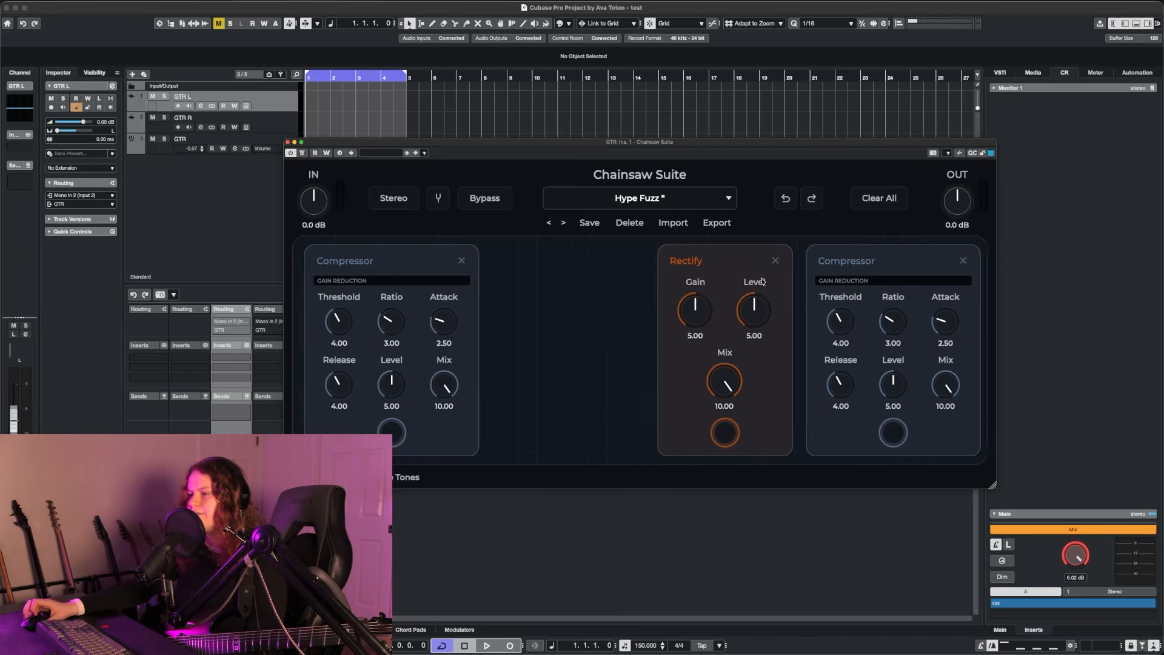
{"action": "right_click", "coordinate": [778, 272]}
{"action": "left_click", "coordinate": [906, 298]}
{"action": "left_click", "coordinate": [905, 298]}
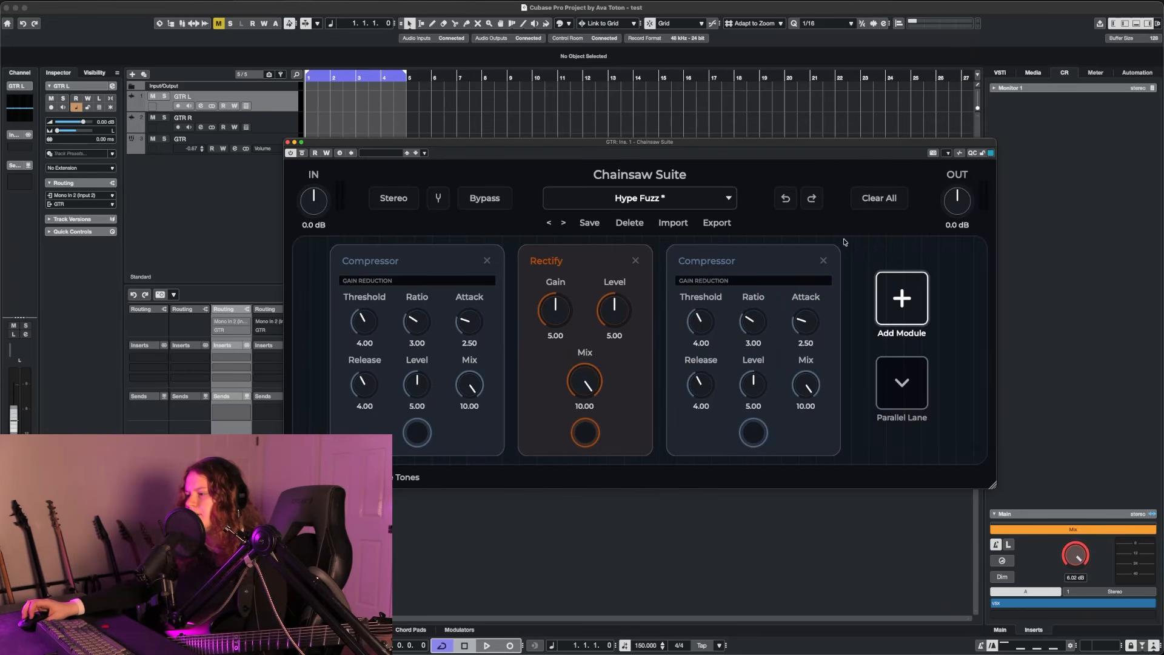
Step: Add a parallel lane and rearrange the modules, with both Compressors in the upper lane and Rectify in the lower lane
{"action": "left_click", "coordinate": [906, 382]}
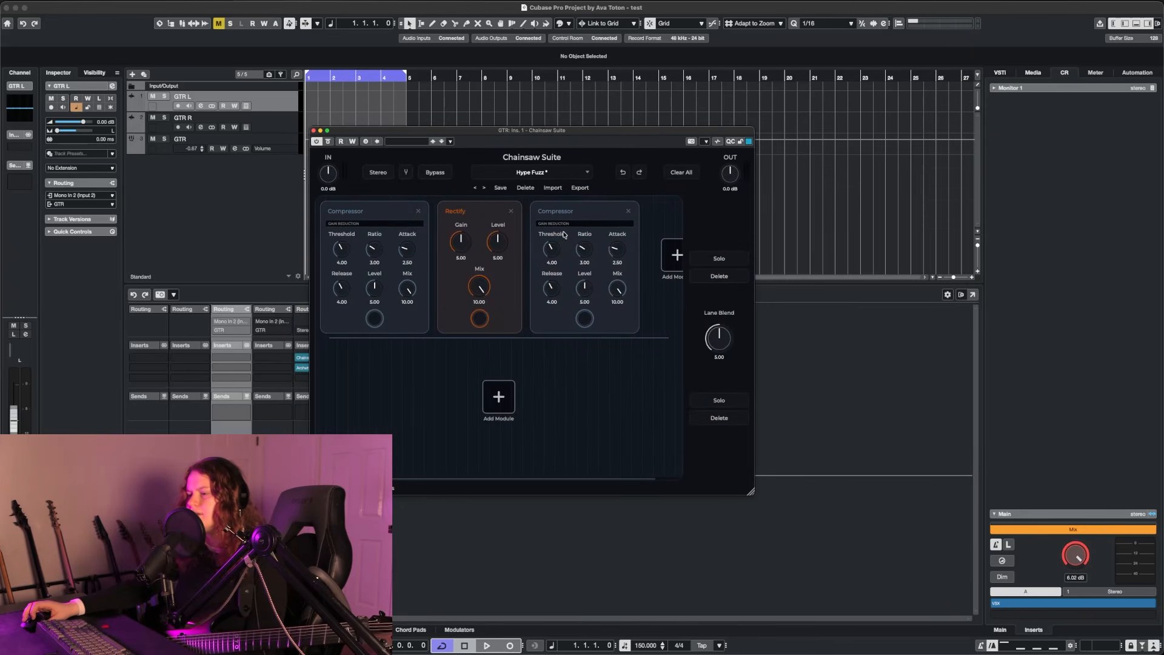
{"action": "left_click_drag", "start_coordinate": [566, 229], "coordinate": [449, 376]}
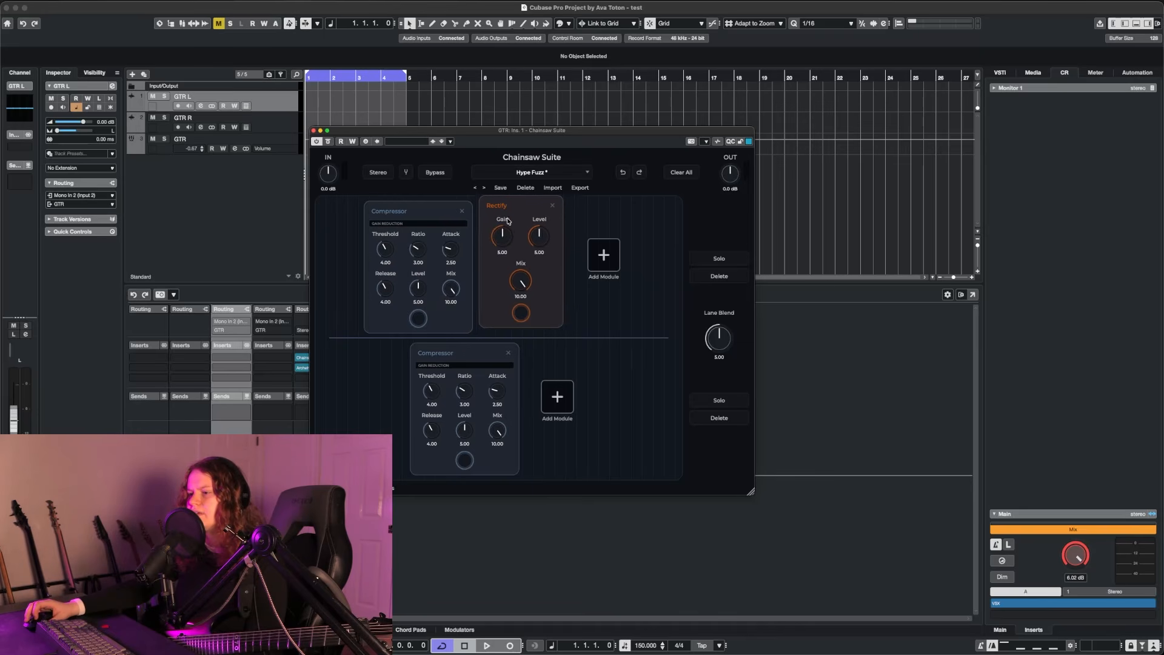
{"action": "left_click_drag", "start_coordinate": [509, 249], "coordinate": [423, 397]}
{"action": "left_click_drag", "start_coordinate": [505, 378], "coordinate": [380, 229]}
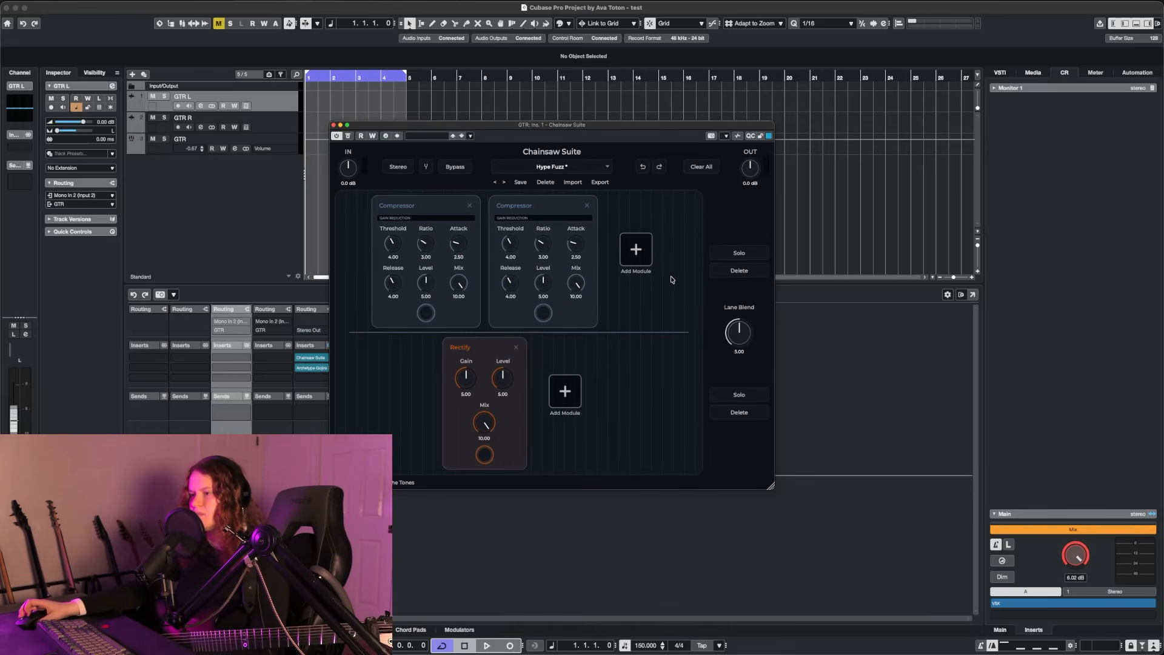
Step: Try soloing the upper and lower lanes in turn and adjusting the Lane Blend between them
{"action": "left_click", "coordinate": [739, 254]}
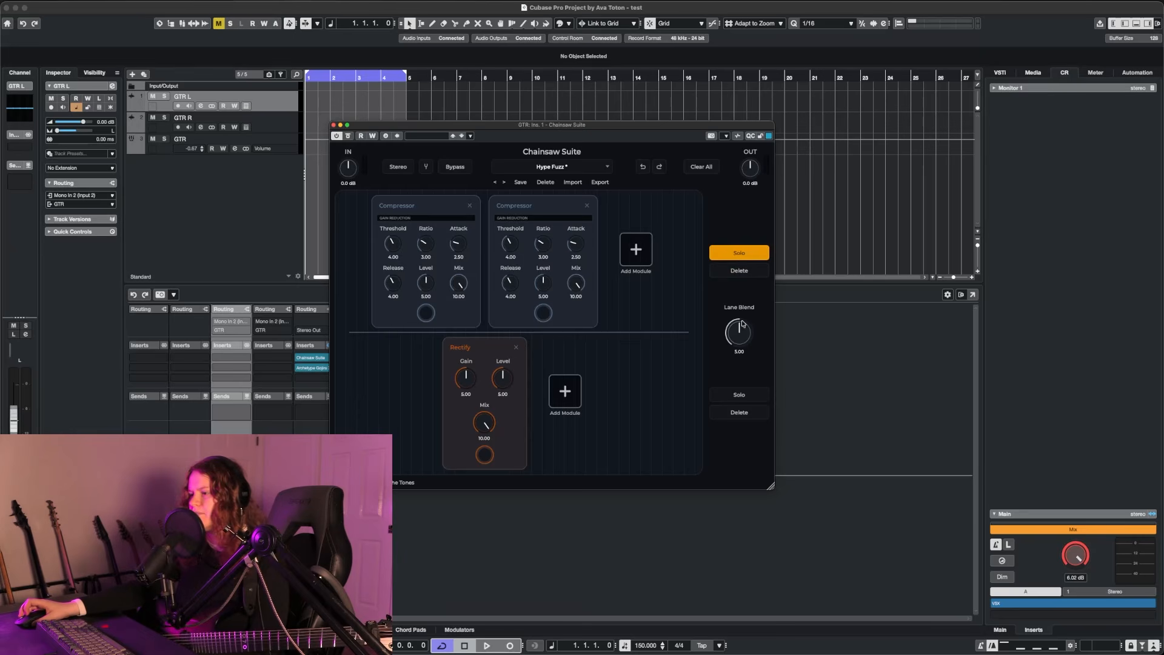
{"action": "left_click", "coordinate": [747, 395]}
{"action": "left_click_drag", "start_coordinate": [739, 333], "coordinate": [822, 246]}
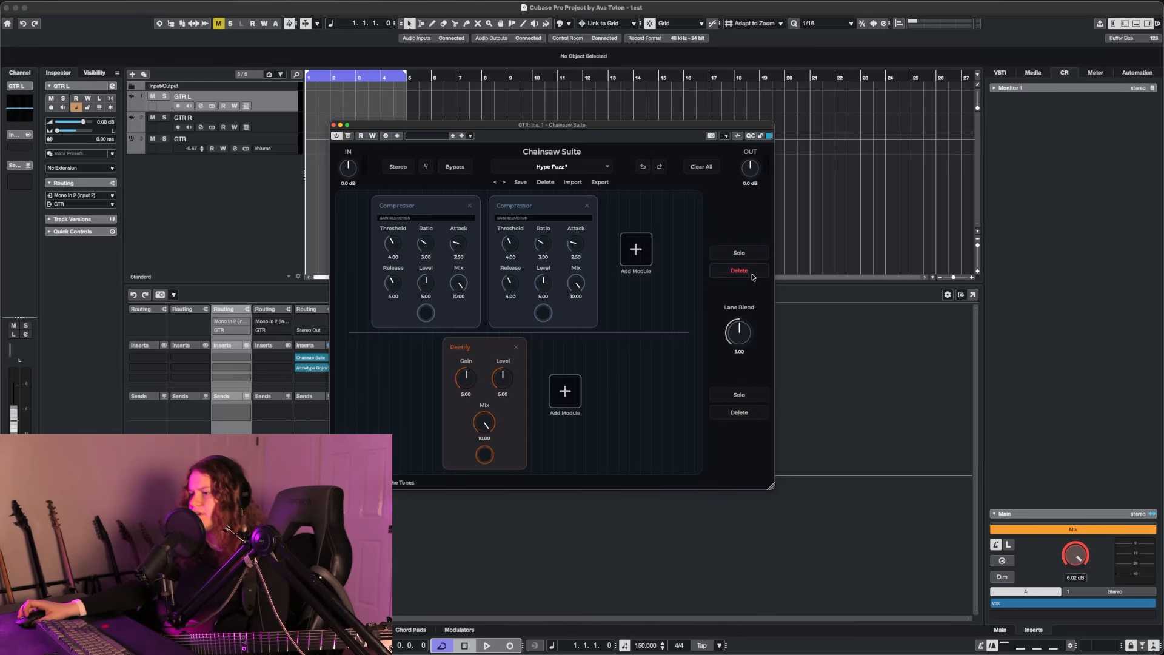
Step: Delete the upper lane, undo that deletion, and delete the lower lane with the Rectify module instead
{"action": "left_click", "coordinate": [739, 271]}
{"action": "left_click", "coordinate": [832, 181]}
{"action": "left_click", "coordinate": [767, 414]}
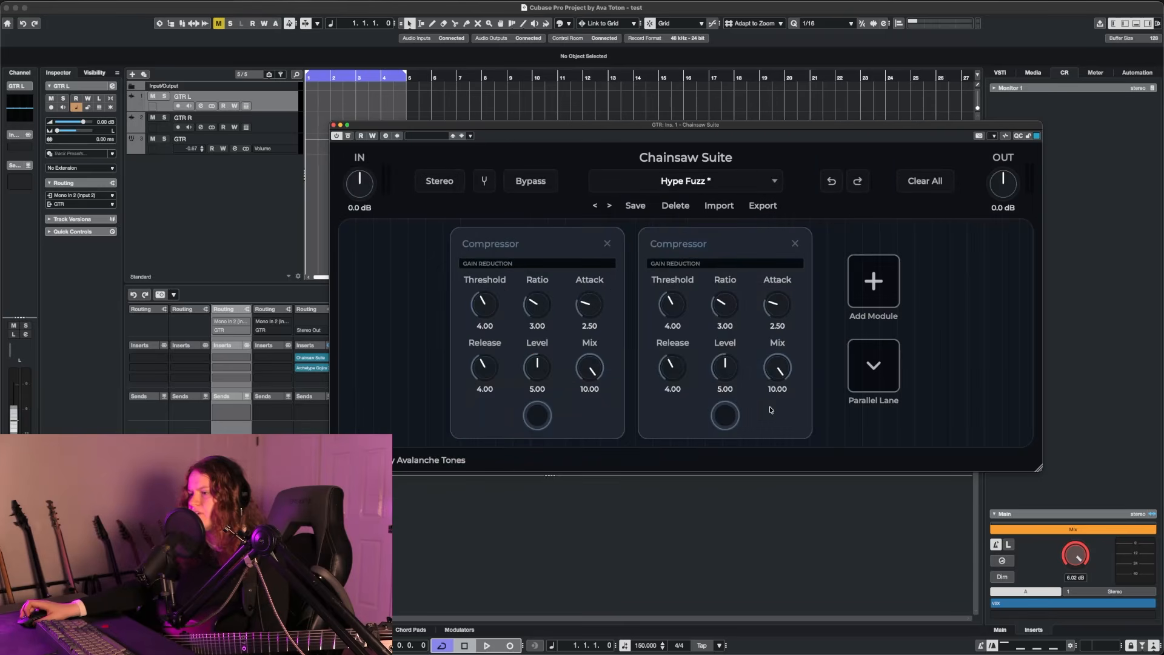
{"action": "left_click", "coordinate": [852, 183]}
{"action": "left_click", "coordinate": [745, 407]}
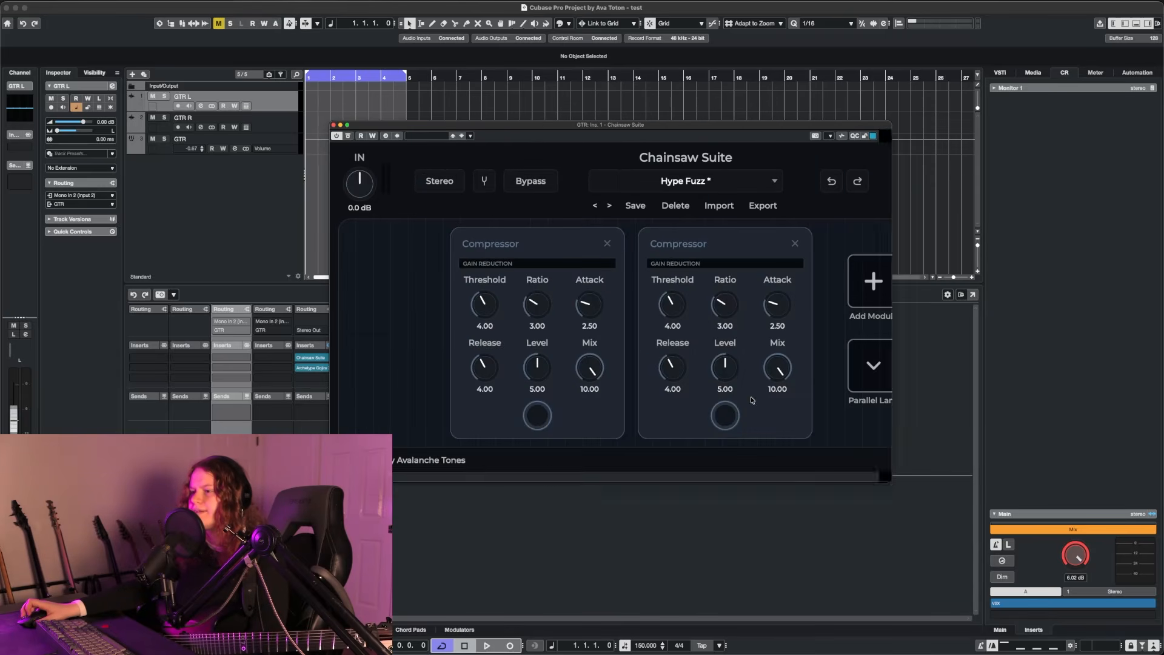
Step: Replace the Compressors with a single Gate module, and enable monitoring and record arming on the GTR L track
{"action": "left_click", "coordinate": [744, 252]}
{"action": "left_click", "coordinate": [700, 317]}
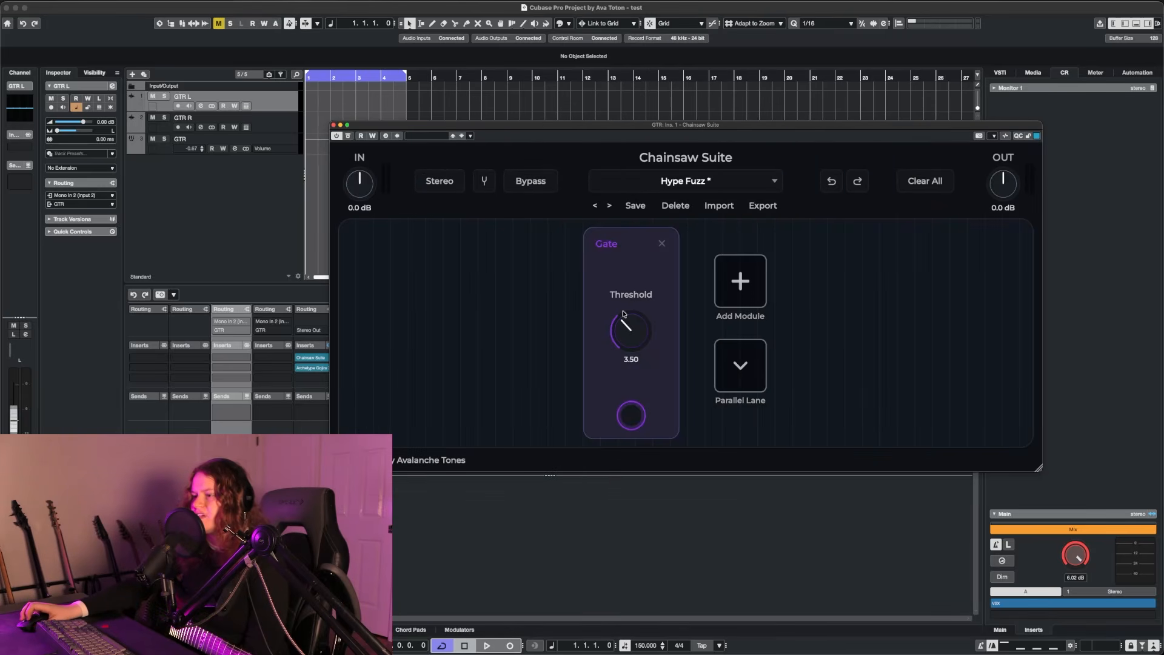
{"action": "left_click", "coordinate": [190, 106]}
{"action": "left_click", "coordinate": [178, 106]}
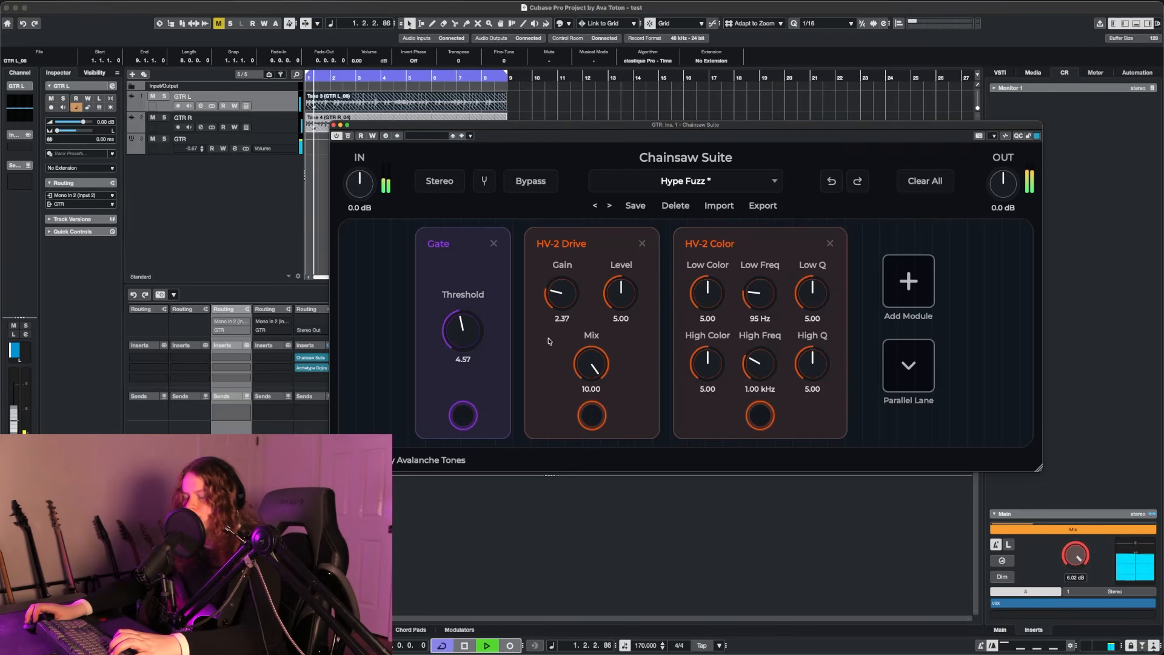
Step: Adjust the HV-2 Drive's Gain and the HV-2 Color's Low Color and Low Freq during playback, resetting Low Freq and Low Q to default
{"action": "left_click_drag", "start_coordinate": [549, 341], "coordinate": [584, 265]}
{"action": "left_click_drag", "start_coordinate": [723, 305], "coordinate": [756, 236]}
{"action": "left_click_drag", "start_coordinate": [760, 288], "coordinate": [842, 288]}
{"action": "double_click", "coordinate": [764, 295]}
{"action": "double_click", "coordinate": [812, 295]}
{"action": "left_click_drag", "start_coordinate": [702, 298], "coordinate": [895, 255]}
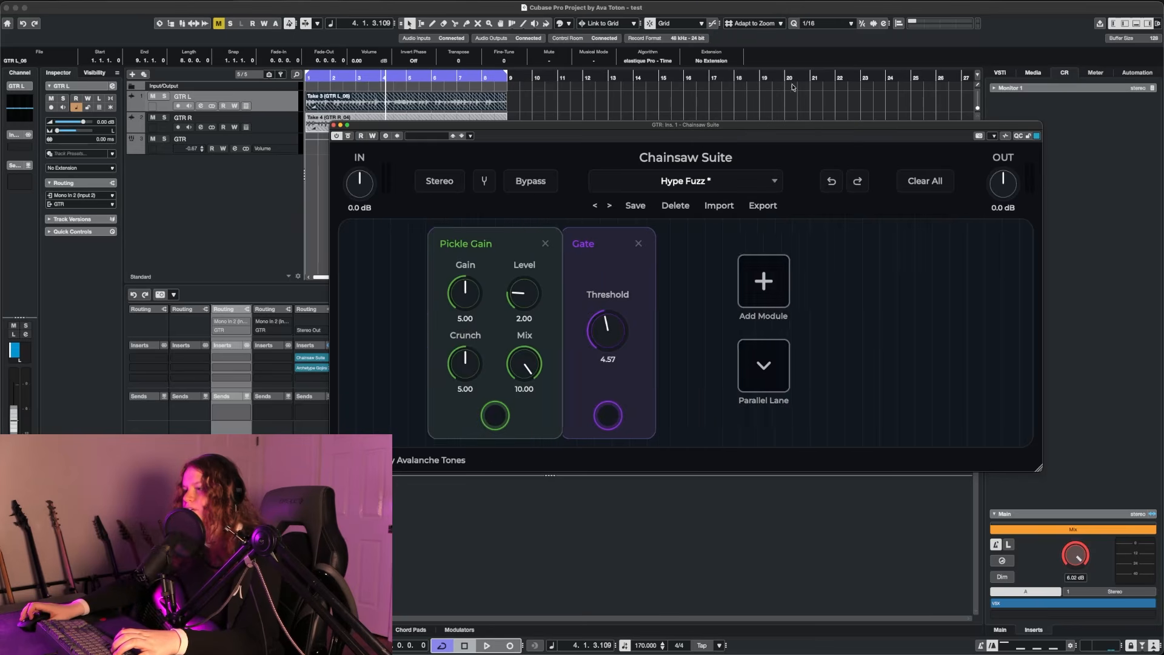
Step: Add a Pickle Tone module and, during playback, raise its Scoop and Filter to 10 and sweep the Pickle Gain's Crunch from 0 upward
{"action": "left_click", "coordinate": [791, 281]}
{"action": "left_click", "coordinate": [806, 366]}
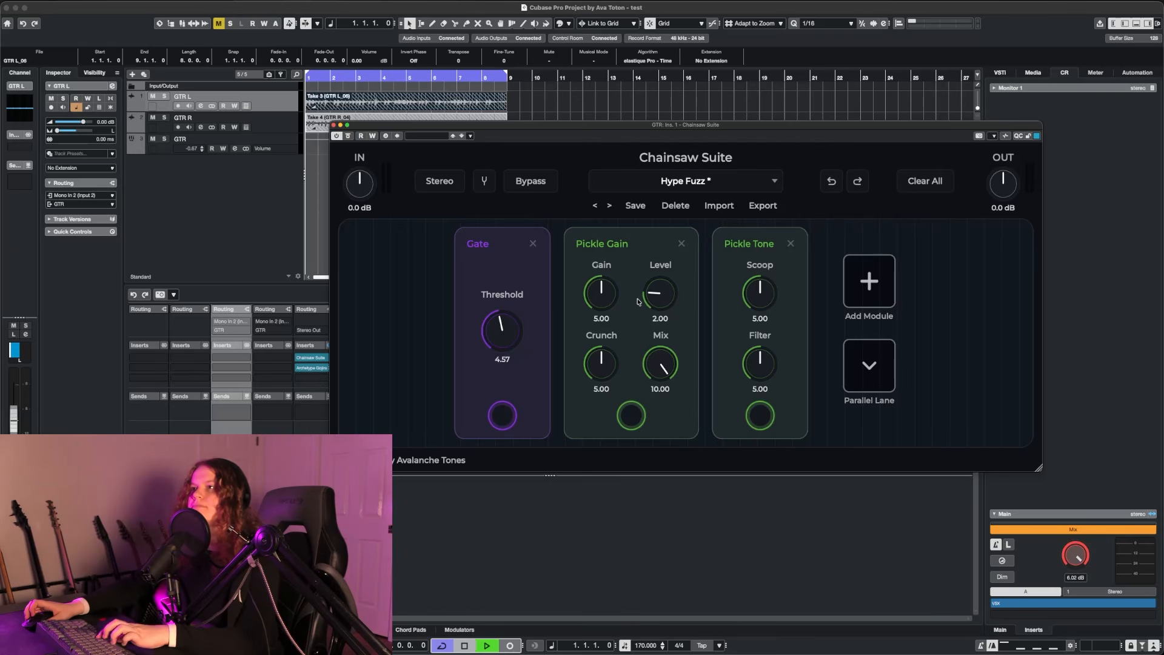
{"action": "key", "text": "space"}
{"action": "left_click_drag", "start_coordinate": [764, 305], "coordinate": [836, 168]}
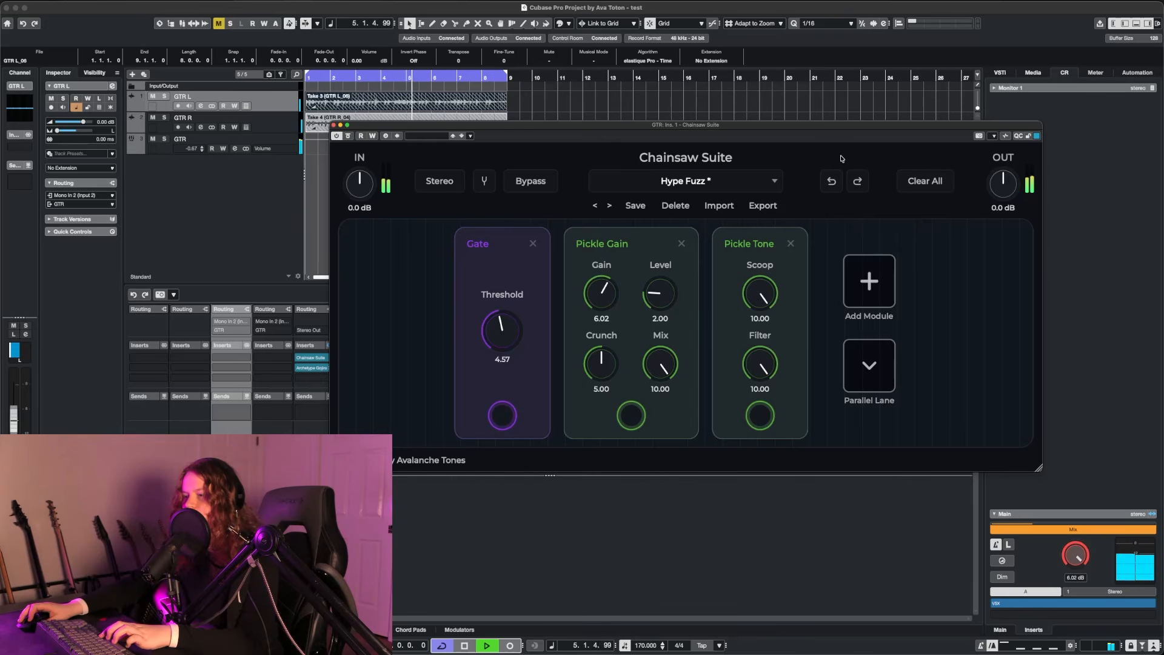
{"action": "left_click_drag", "start_coordinate": [598, 375], "coordinate": [512, 546]}
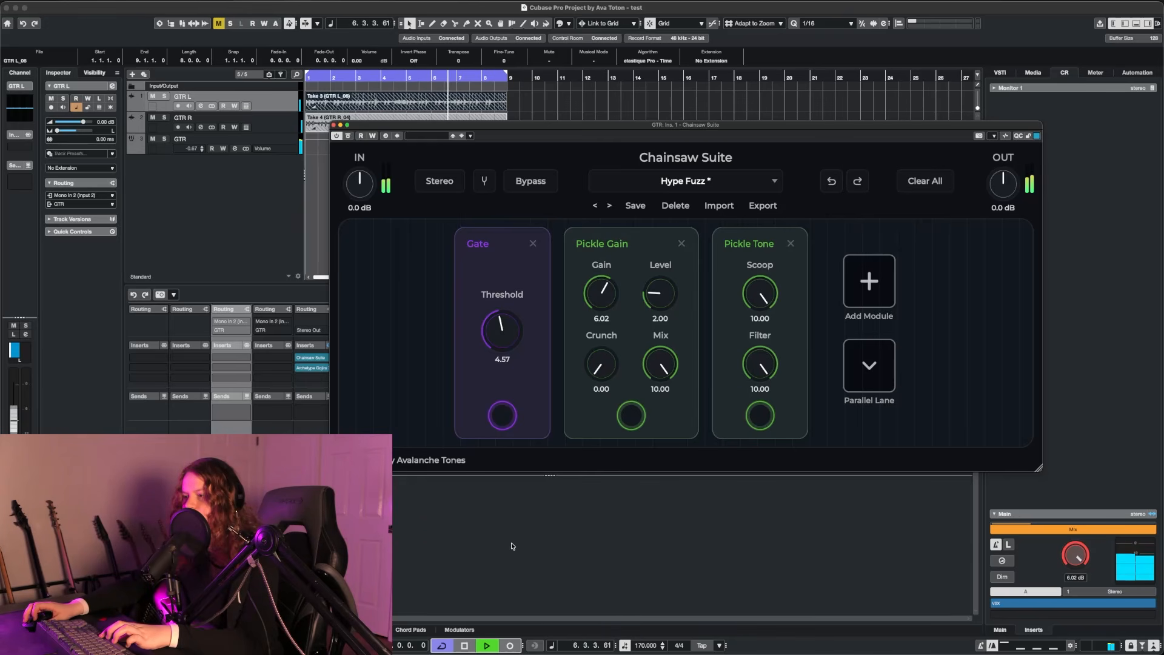
{"action": "left_click_drag", "start_coordinate": [597, 361], "coordinate": [800, 272]}
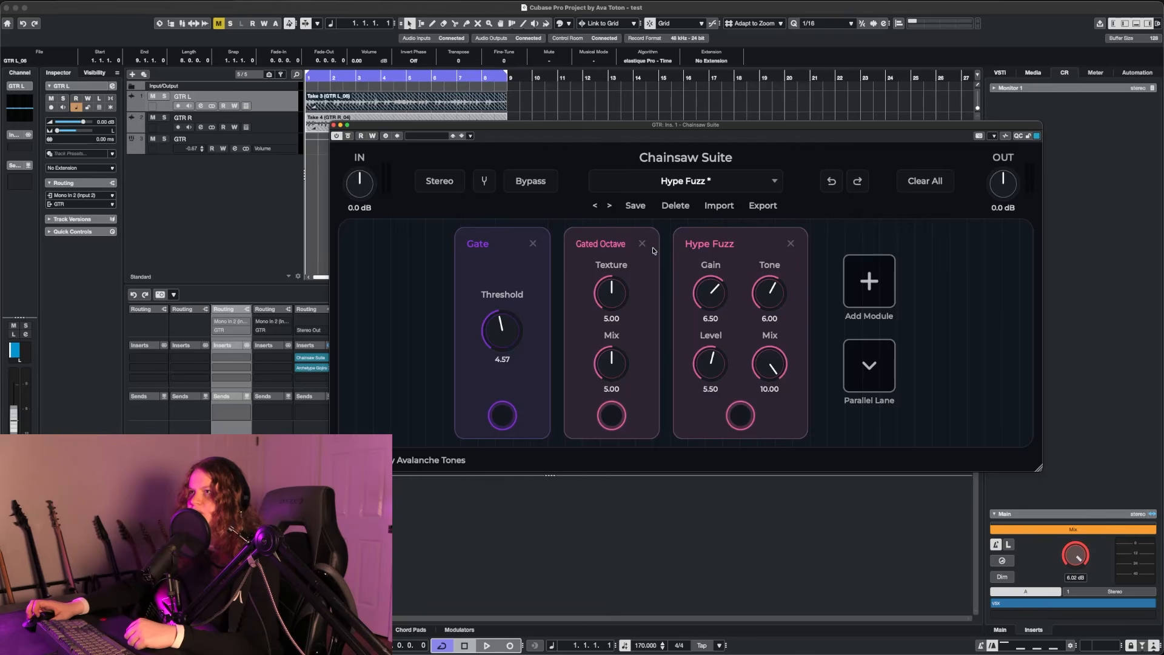
Step: During playback, set the Hype Fuzz to Gain 6.64, Tone 10 and Level 2.56, and the Gated Octave's Texture and Mix to 10
{"action": "key", "text": "space"}
{"action": "left_click_drag", "start_coordinate": [769, 296], "coordinate": [779, 254]}
{"action": "left_click_drag", "start_coordinate": [710, 292], "coordinate": [710, 270]}
{"action": "left_click_drag", "start_coordinate": [711, 363], "coordinate": [691, 391]}
{"action": "left_click_drag", "start_coordinate": [710, 293], "coordinate": [688, 318]}
{"action": "left_click_drag", "start_coordinate": [617, 297], "coordinate": [647, 238]}
{"action": "left_click_drag", "start_coordinate": [601, 378], "coordinate": [647, 321]}
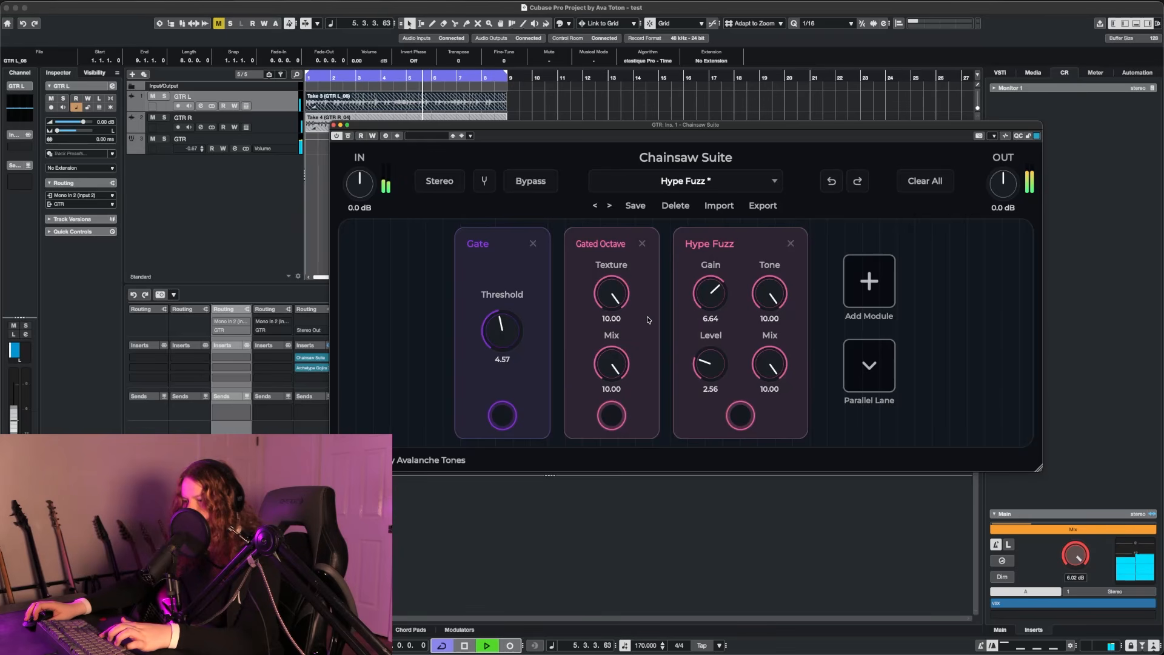
Step: Sweep the Hype Fuzz's Tone down and back to 10, and toggle the Hype Fuzz and Gated Octave modules' switches
{"action": "left_click_drag", "start_coordinate": [780, 314], "coordinate": [746, 388]}
{"action": "left_click_drag", "start_coordinate": [769, 293], "coordinate": [807, 290]}
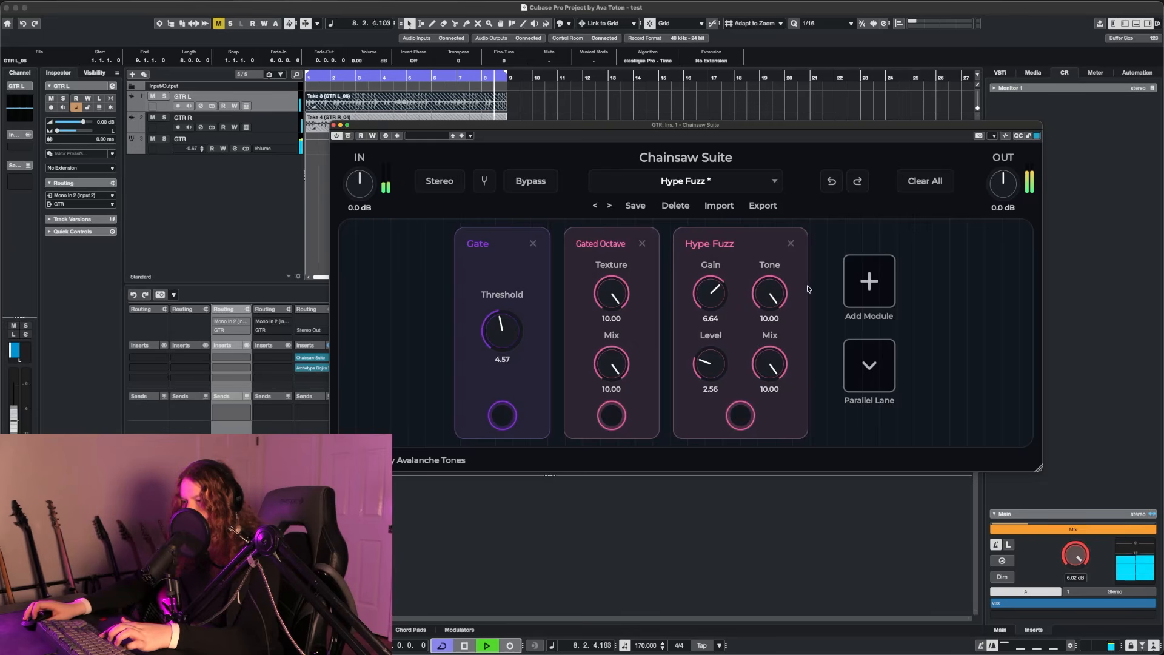
{"action": "left_click", "coordinate": [740, 415]}
{"action": "left_click", "coordinate": [611, 416]}
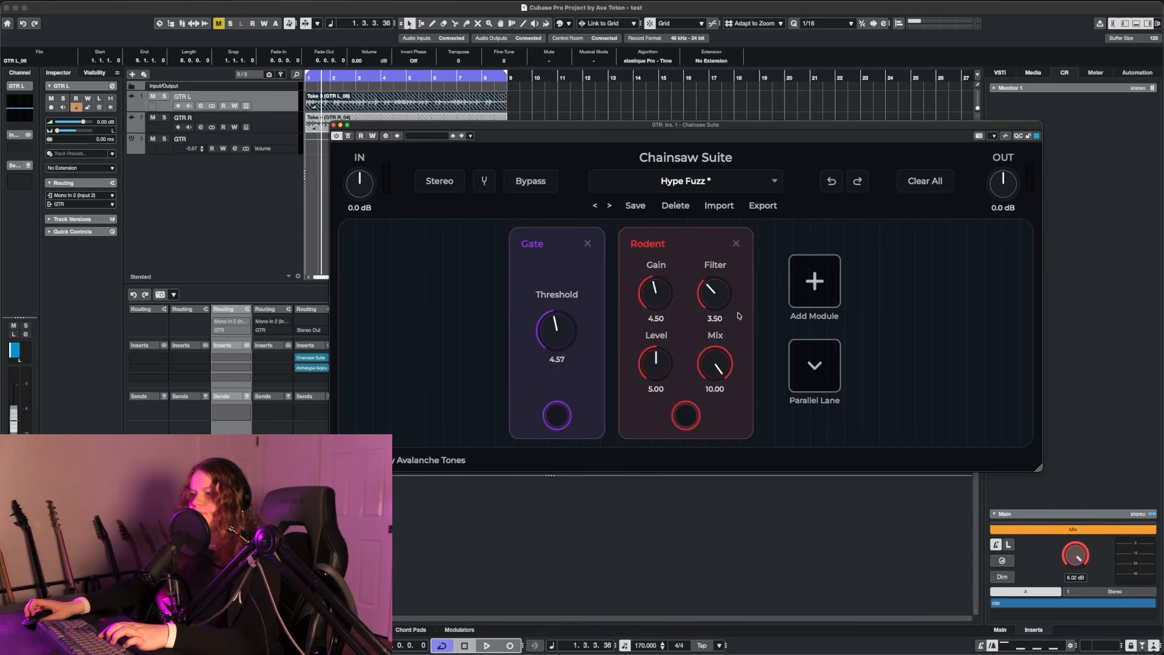
Step: Audition the Rodent with Filter at 0, raise its Gain and Filter to 10, and remove the module
{"action": "key", "text": "space"}
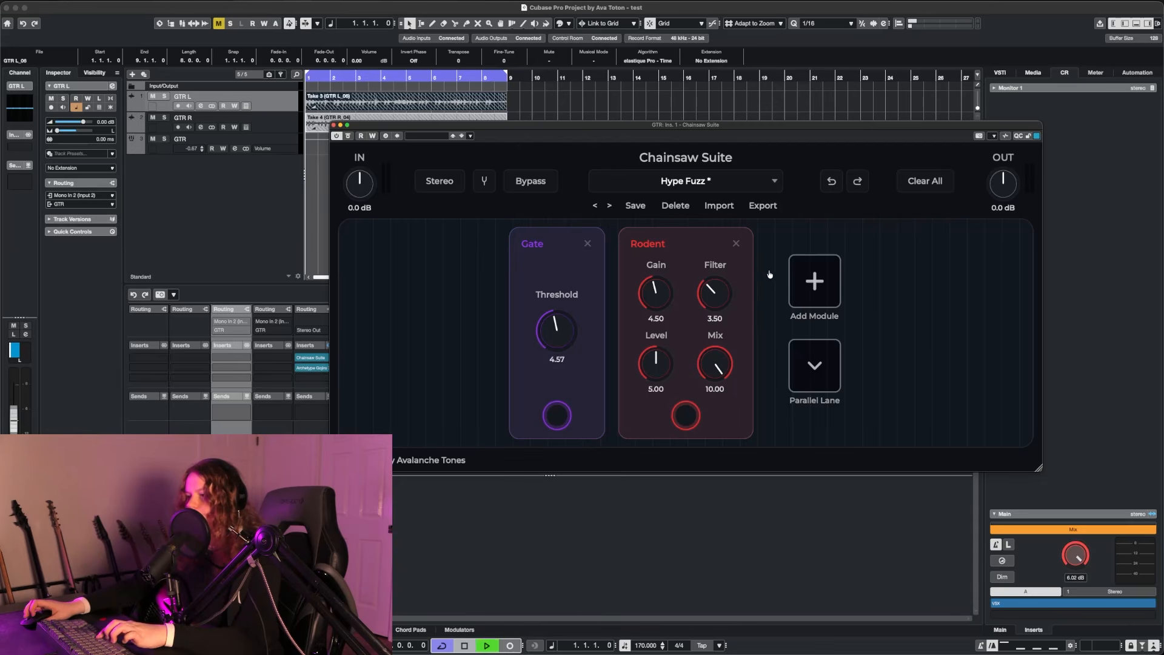
{"action": "left_click_drag", "start_coordinate": [715, 296], "coordinate": [614, 438]}
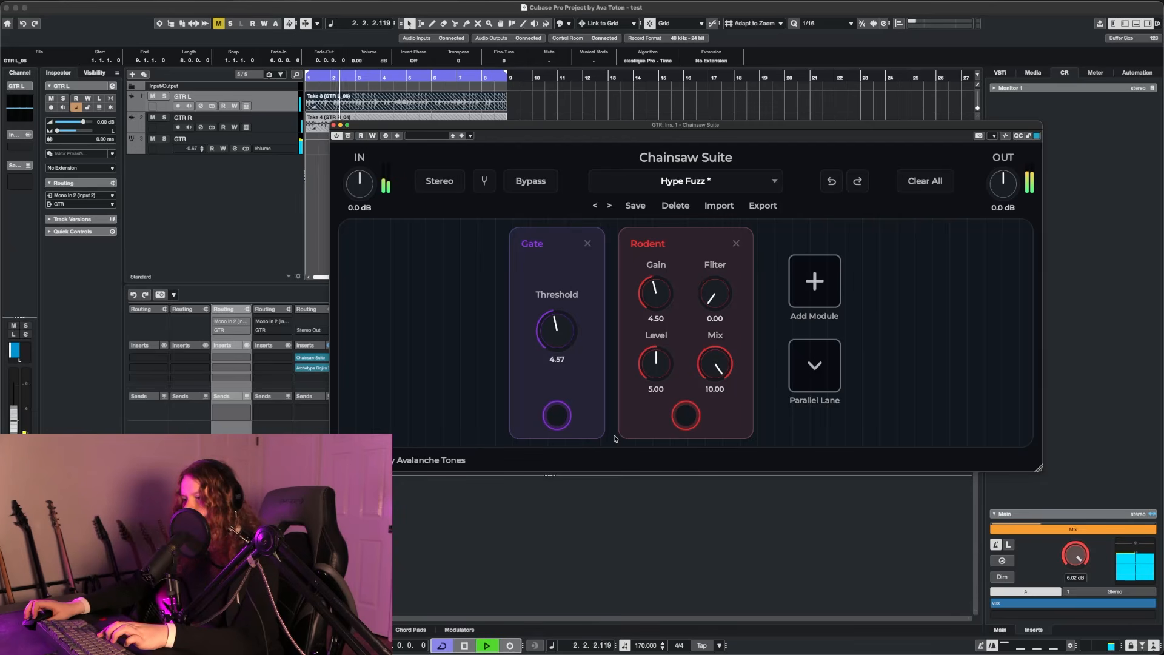
{"action": "left_click_drag", "start_coordinate": [658, 297], "coordinate": [721, 167]}
{"action": "left_click_drag", "start_coordinate": [718, 294], "coordinate": [785, 115]}
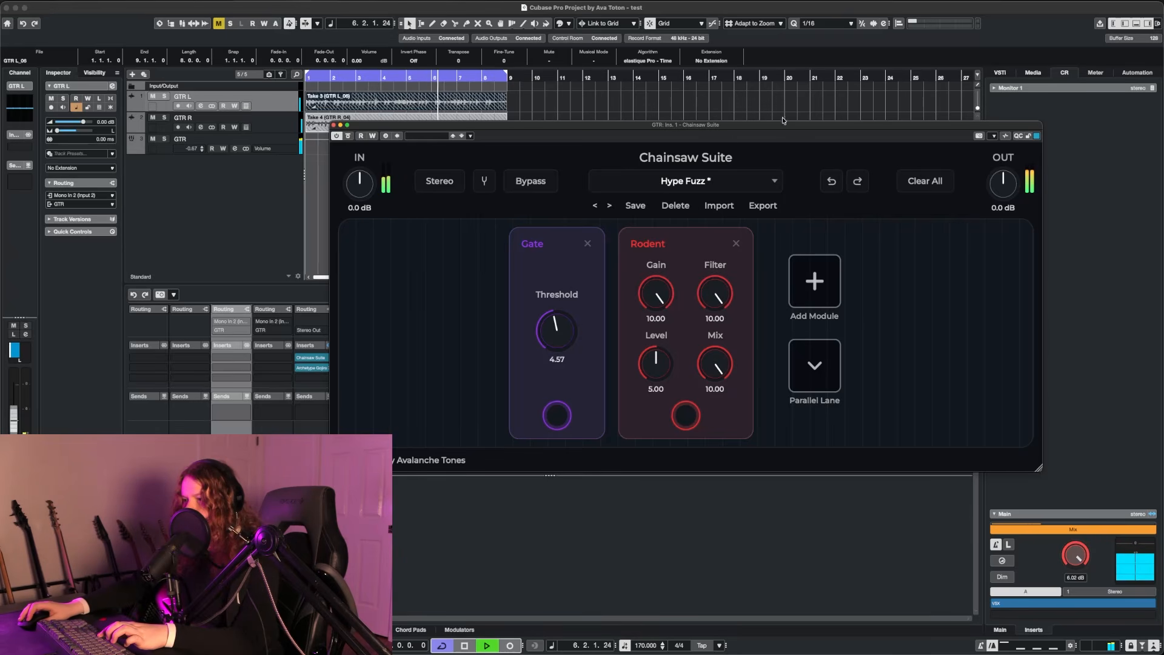
{"action": "key", "text": "space"}
{"action": "left_click", "coordinate": [736, 243]}
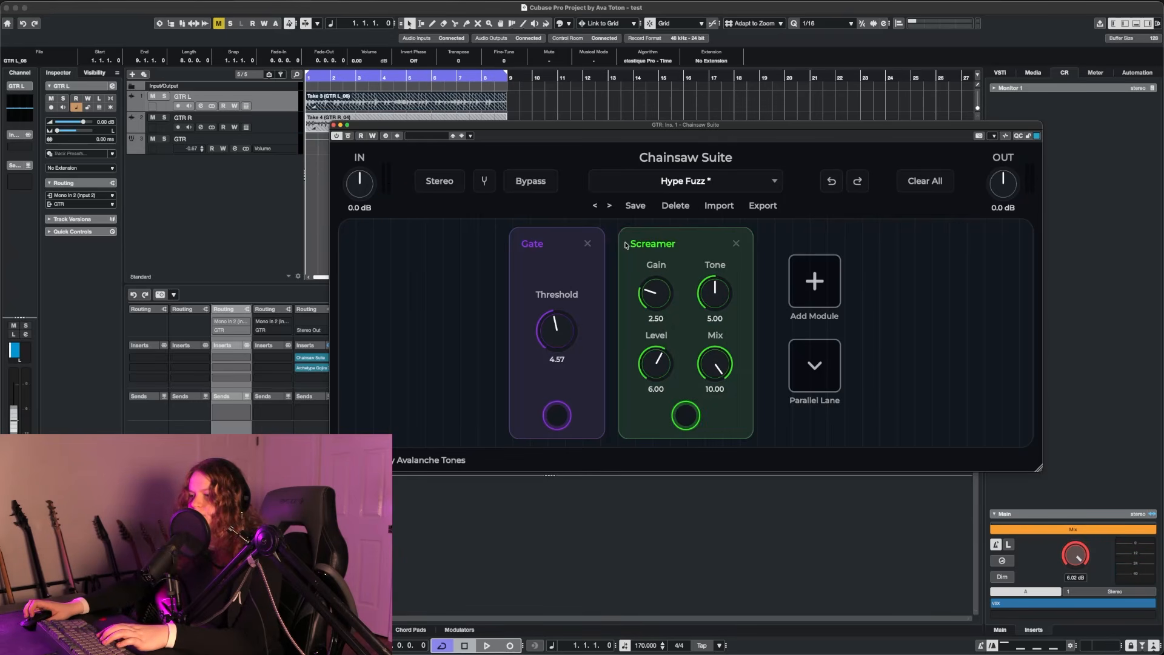
Step: Audition the Screamer with Gain at 3.61 and Tone at 10, and remove the module
{"action": "key", "text": "space"}
{"action": "left_click_drag", "start_coordinate": [663, 292], "coordinate": [752, 254]}
{"action": "left_click_drag", "start_coordinate": [661, 291], "coordinate": [669, 276]}
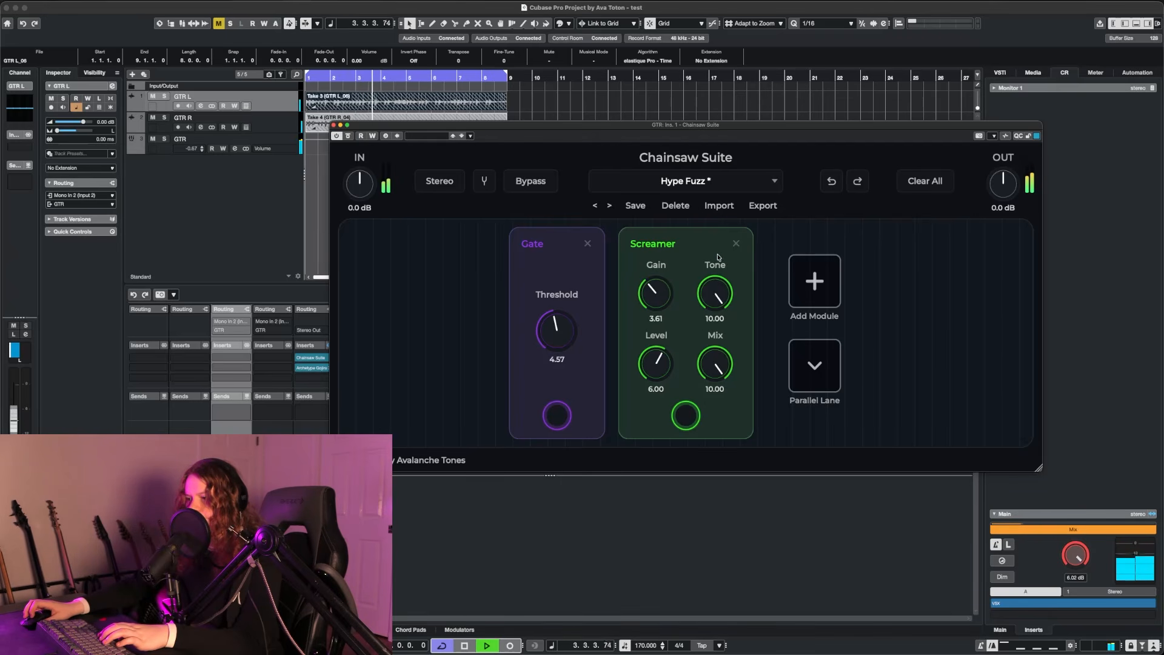
{"action": "key", "text": "space"}
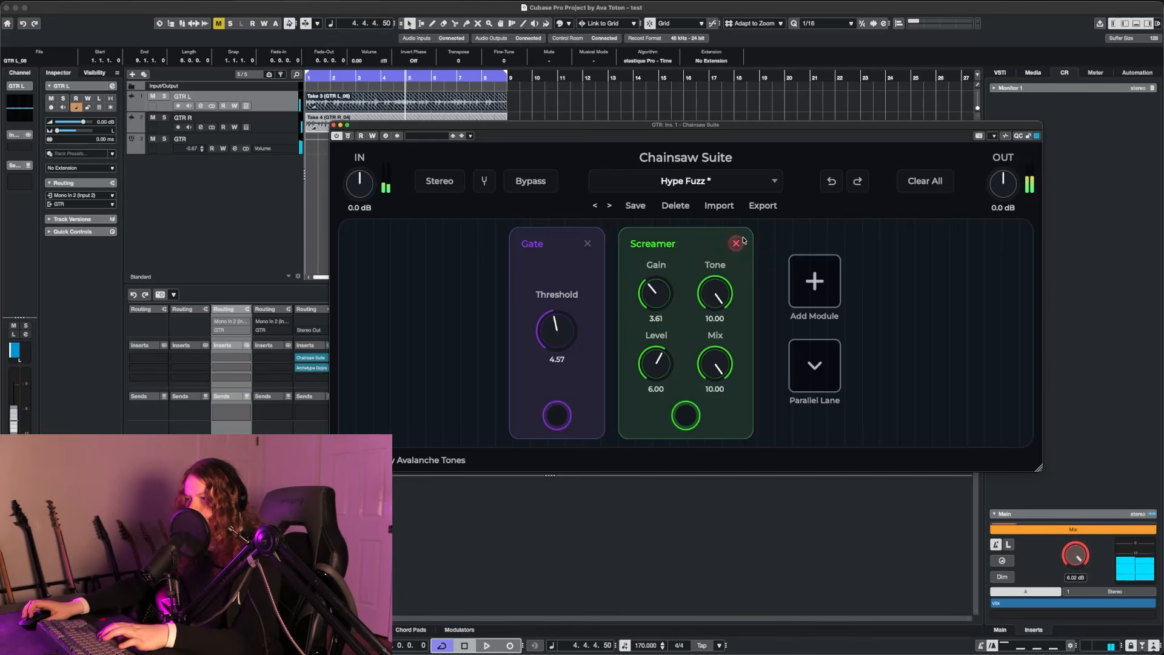
{"action": "left_click", "coordinate": [736, 243]}
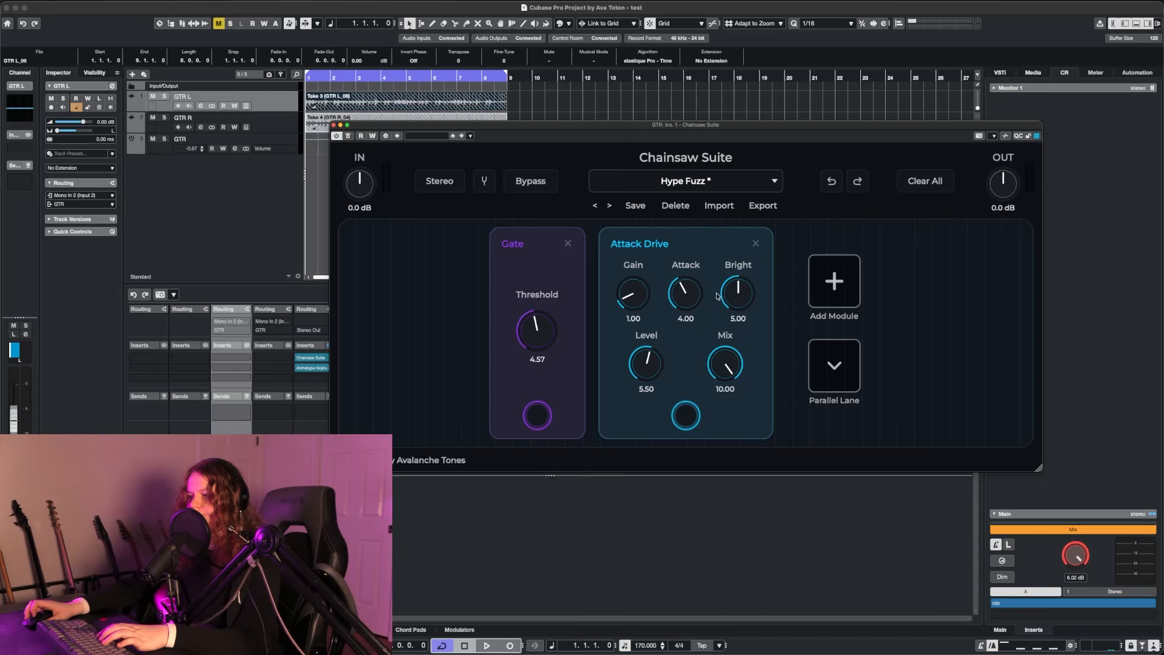
Step: During playback, raise the Attack Drive's Attack to 10, adjust its Gain, and reset Attack and Bright to default
{"action": "key", "text": "space"}
{"action": "left_click_drag", "start_coordinate": [689, 302], "coordinate": [742, 200]}
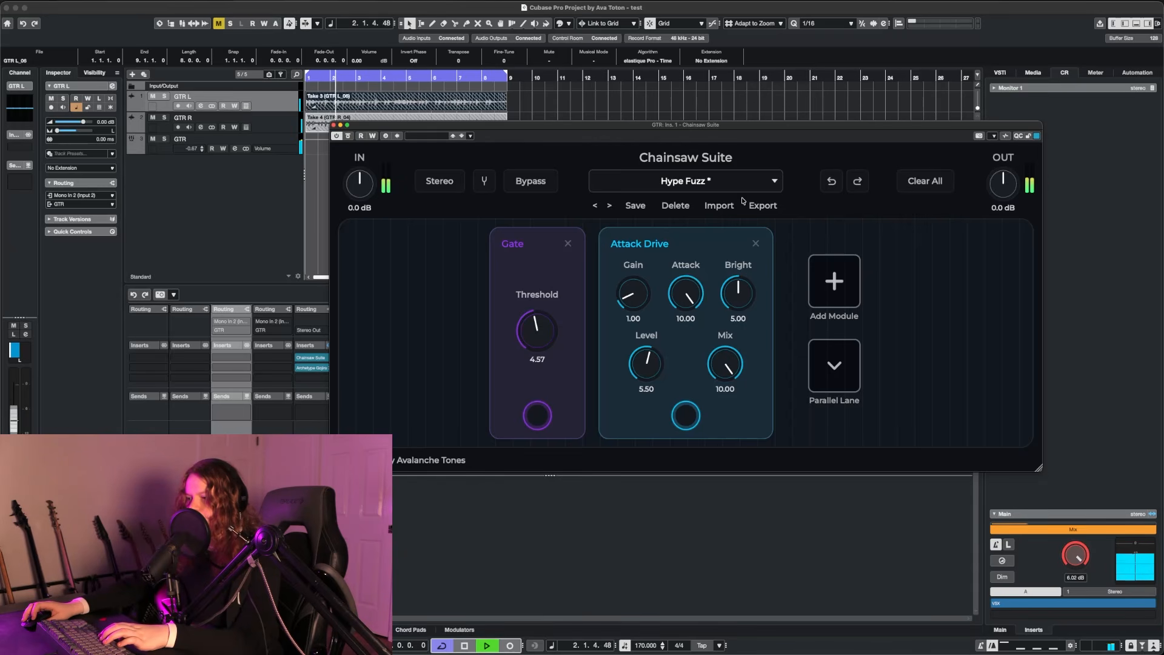
{"action": "left_click_drag", "start_coordinate": [638, 297], "coordinate": [798, 232]}
{"action": "double_click", "coordinate": [688, 297]}
{"action": "double_click", "coordinate": [750, 287]}
{"action": "left_click_drag", "start_coordinate": [637, 296], "coordinate": [679, 199]}
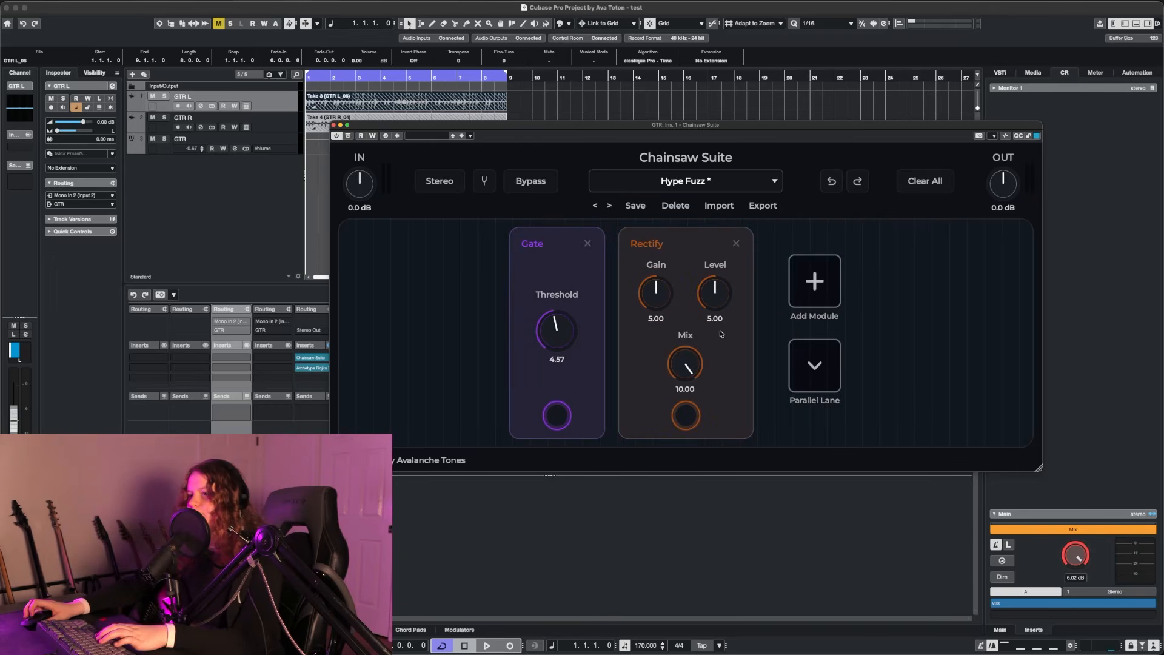
Step: Play the guitar through the Rectify module, raise its Gain to 10, and stop playback
{"action": "key", "text": "space"}
{"action": "left_click_drag", "start_coordinate": [656, 294], "coordinate": [686, 228]}
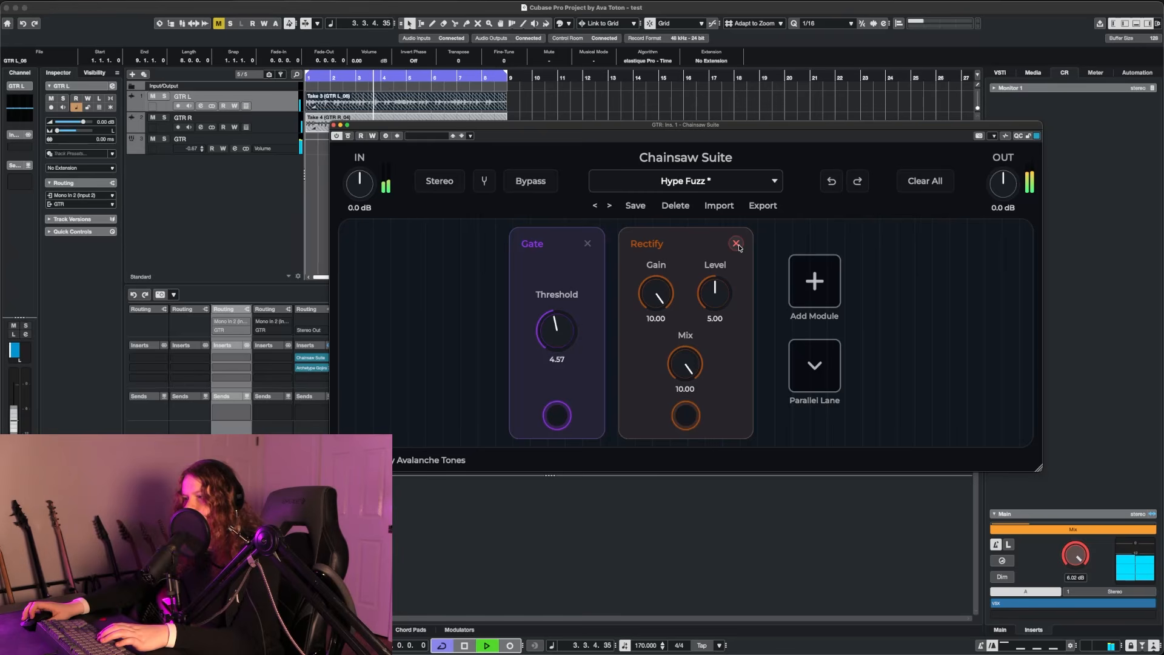
{"action": "key", "text": "space"}
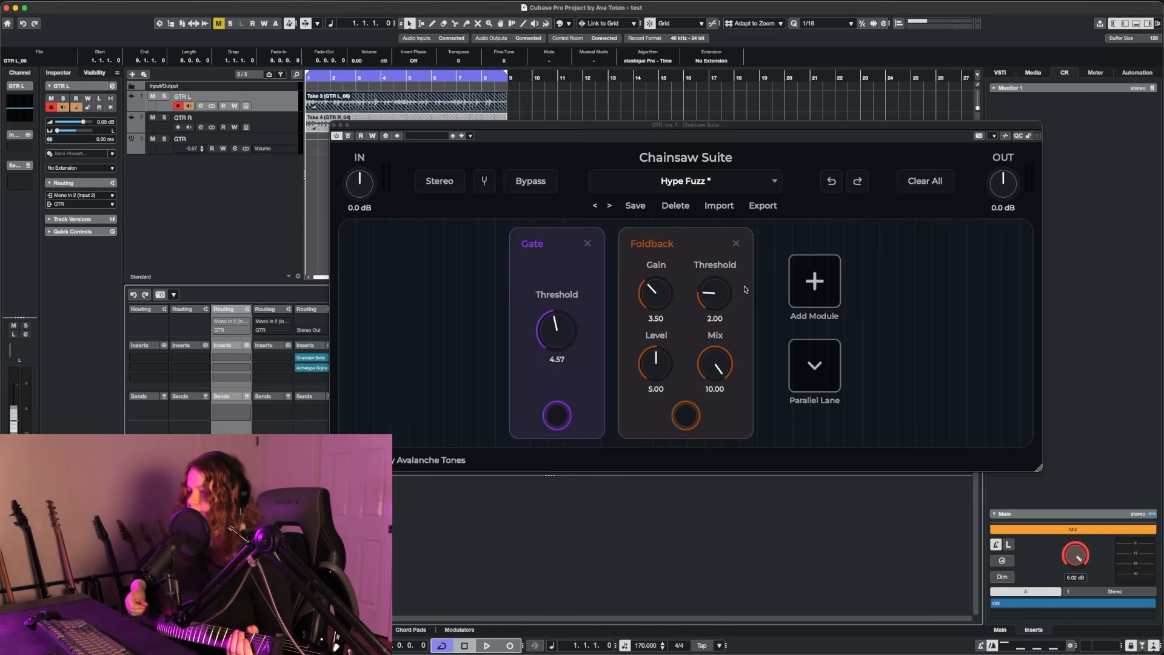
Step: Sweep the Foldback's Threshold and Gain up to 10 while listening, settling on Gain 3.56 and Threshold 9.31
{"action": "left_click_drag", "start_coordinate": [718, 294], "coordinate": [718, 176]}
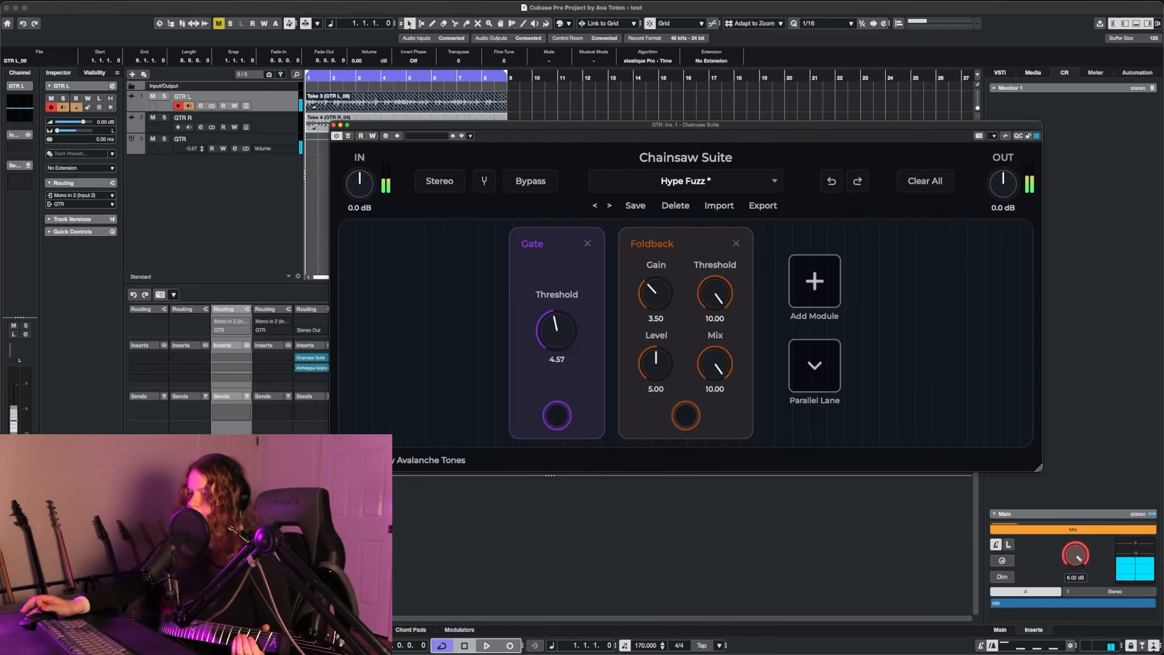
{"action": "key", "text": "space"}
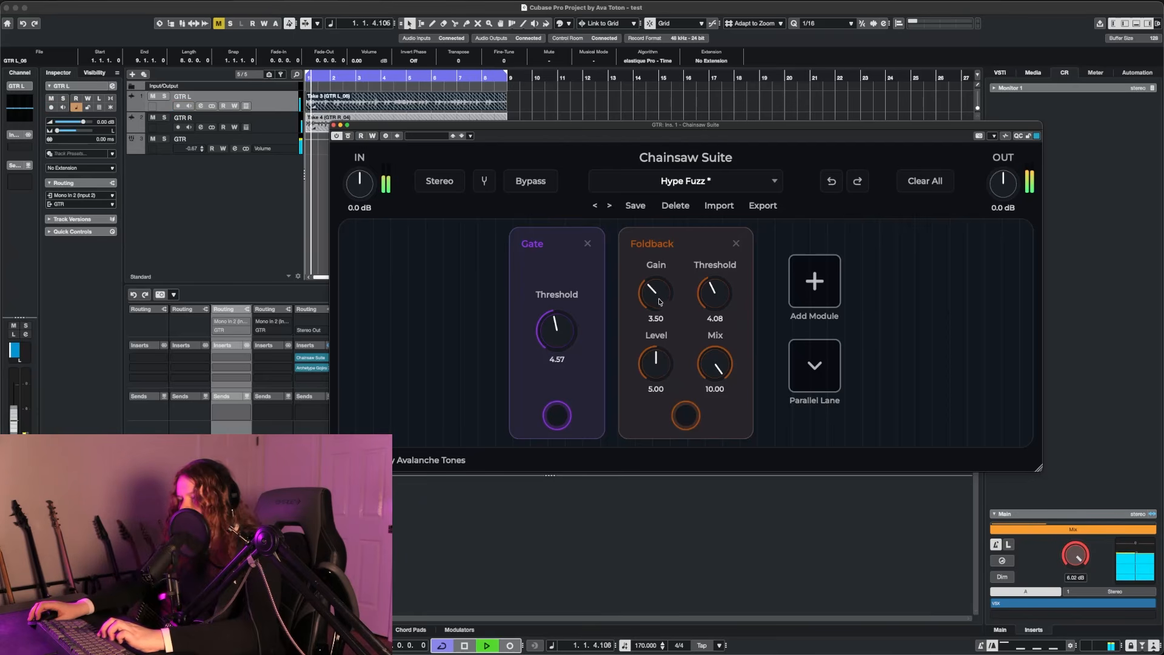
{"action": "left_click_drag", "start_coordinate": [700, 264], "coordinate": [745, 247]}
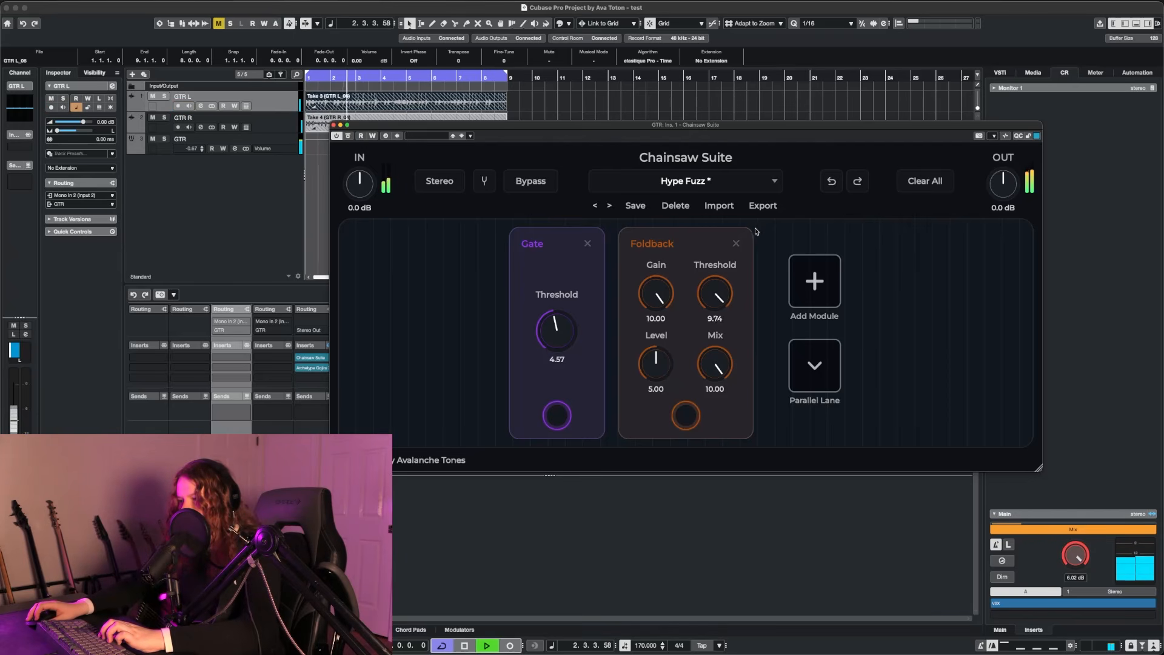
{"action": "left_click_drag", "start_coordinate": [654, 296], "coordinate": [592, 384]}
{"action": "left_click_drag", "start_coordinate": [716, 299], "coordinate": [741, 284]}
{"action": "left_click_drag", "start_coordinate": [657, 297], "coordinate": [716, 321]}
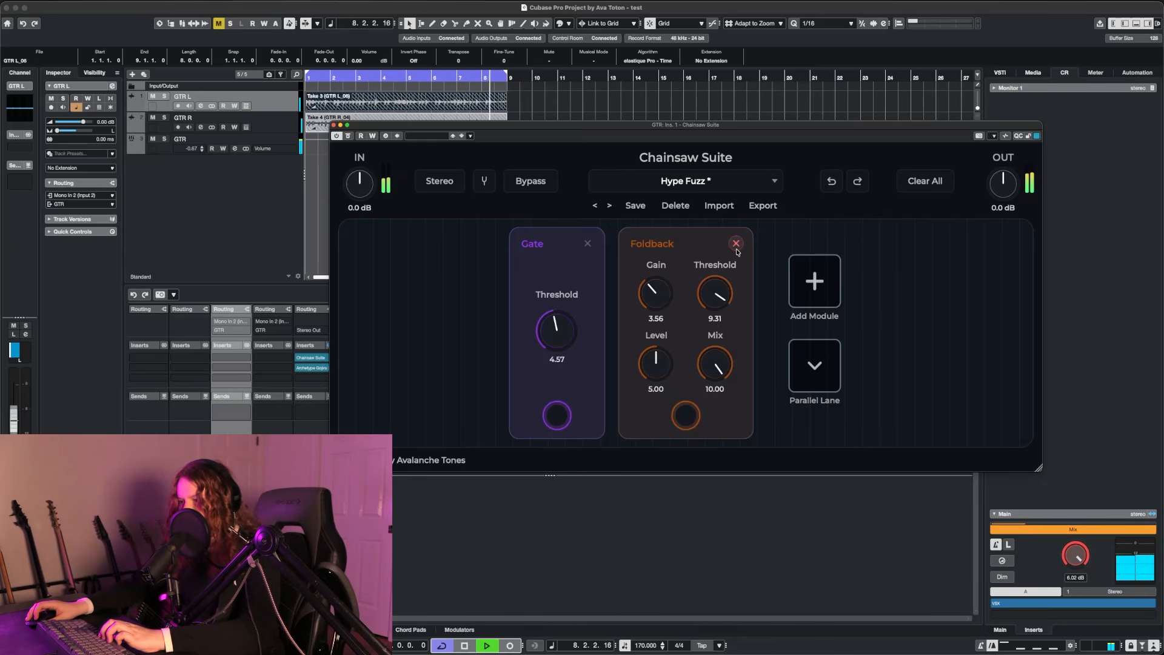
{"action": "key", "text": "space"}
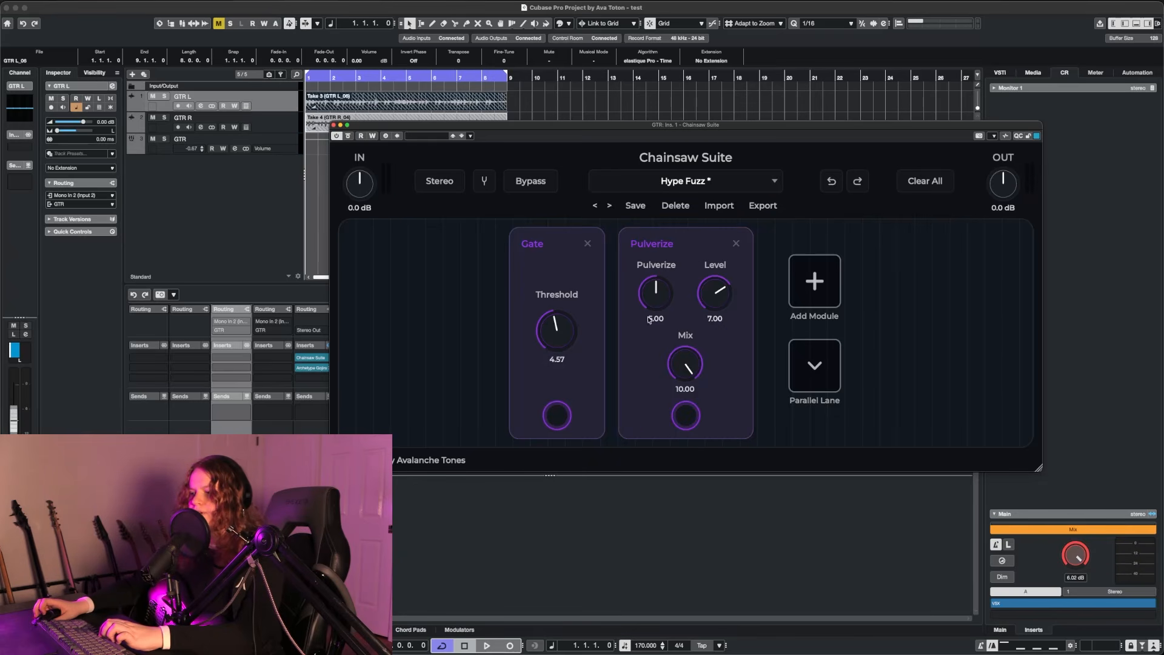
Step: Audition the Pulverize module with its Pulverize amount at 10, and remove the module
{"action": "key", "text": "space"}
{"action": "left_click_drag", "start_coordinate": [648, 318], "coordinate": [697, 182]}
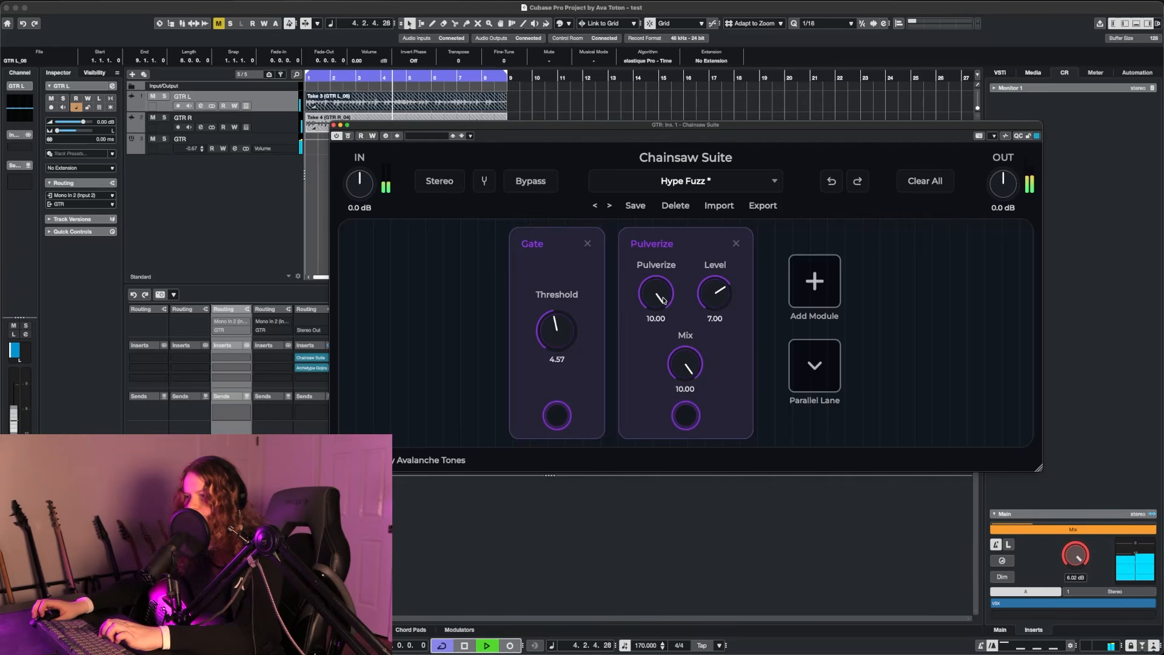
{"action": "key", "text": "space"}
{"action": "left_click", "coordinate": [736, 243]}
Step: Add an Octaver module after the Gate and play the guitar through it
{"action": "left_click", "coordinate": [741, 280]}
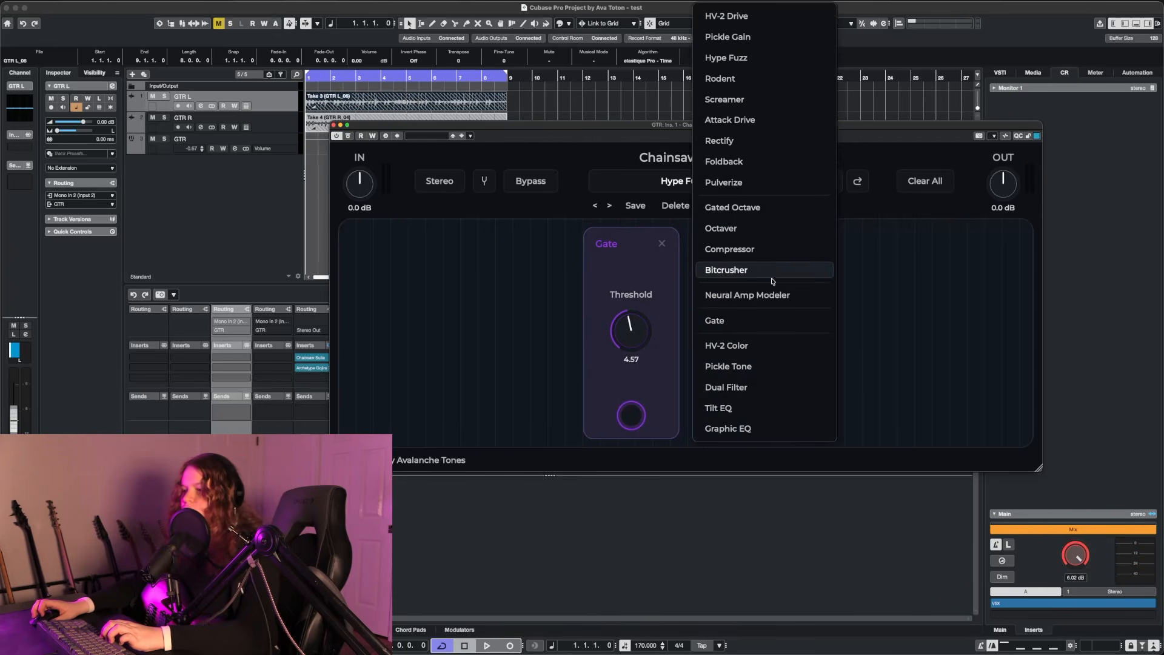
{"action": "left_click", "coordinate": [765, 229]}
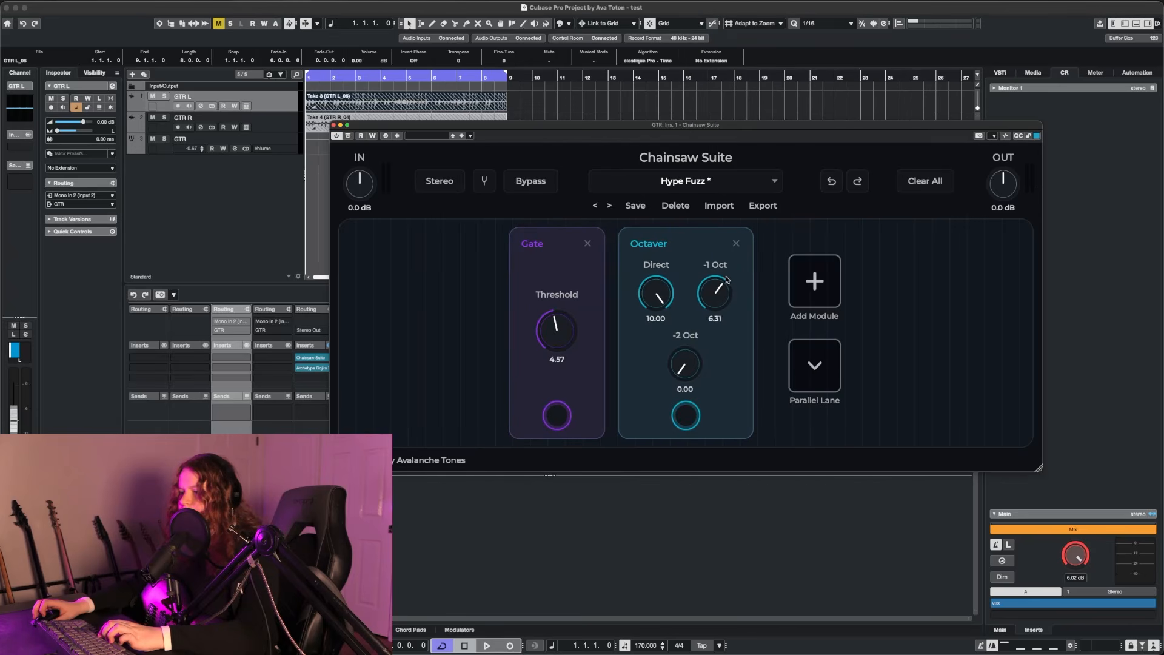
{"action": "key", "text": "space"}
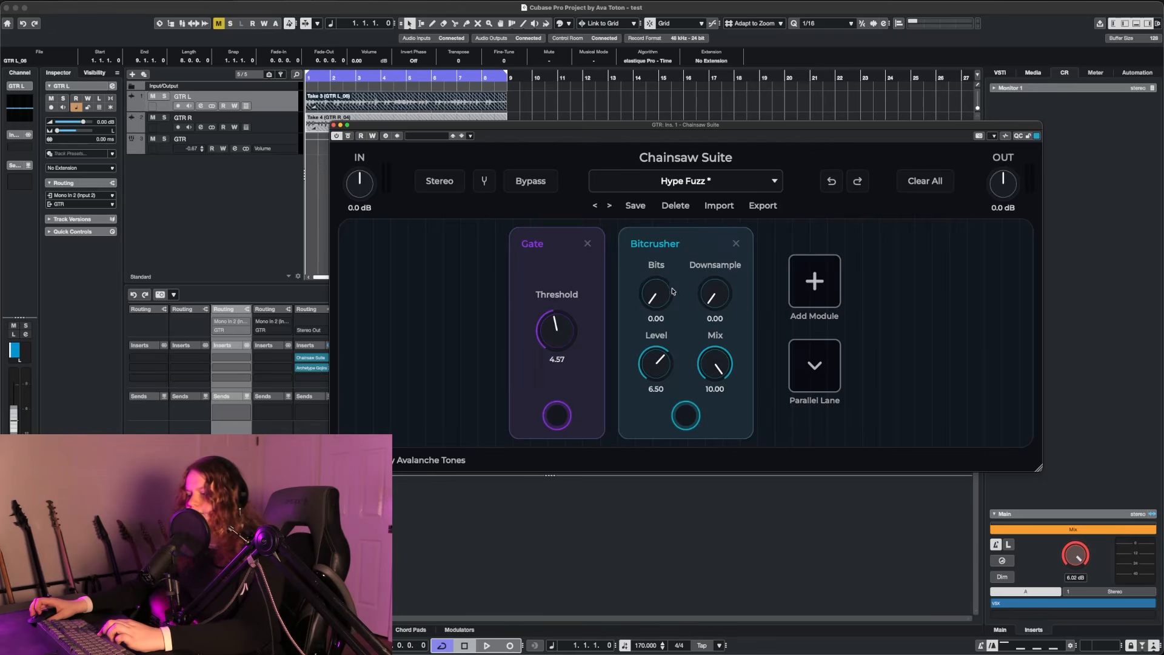
Step: During playback, sweep the Bitcrusher's Bits and Downsample up and down, settling on Bits 8.35 and Downsample 7.18
{"action": "key", "text": "space"}
{"action": "left_click_drag", "start_coordinate": [663, 302], "coordinate": [706, 190]}
{"action": "left_click_drag", "start_coordinate": [709, 306], "coordinate": [711, 233]}
{"action": "left_click_drag", "start_coordinate": [659, 293], "coordinate": [662, 447]}
{"action": "left_click_drag", "start_coordinate": [708, 280], "coordinate": [708, 323]}
{"action": "left_click_drag", "start_coordinate": [656, 293], "coordinate": [688, 223]}
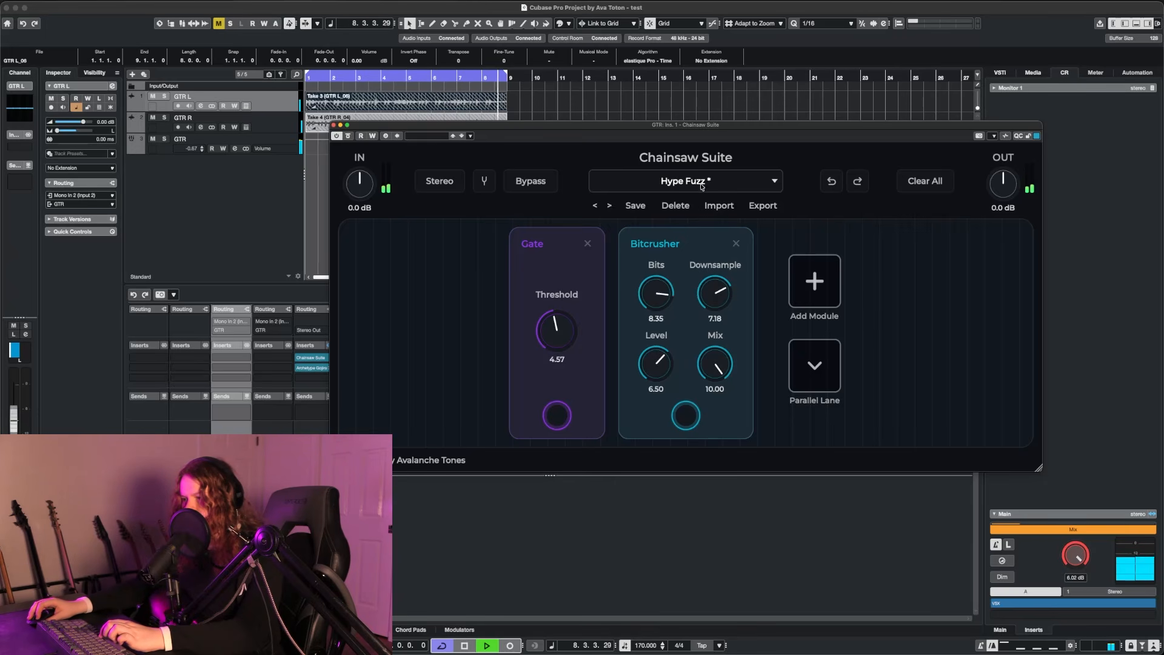
{"action": "key", "text": "space"}
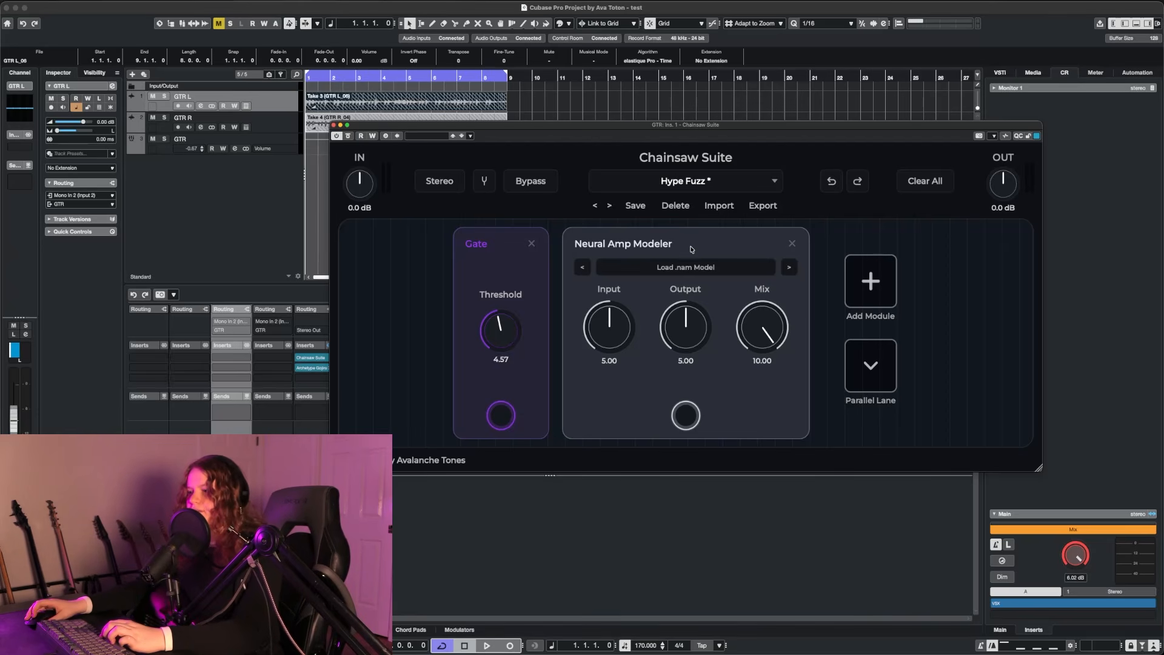
Step: Replace the Neural Amp Modeler with a Dual Filter module and try its filter control on the guitar
{"action": "left_click", "coordinate": [583, 256]}
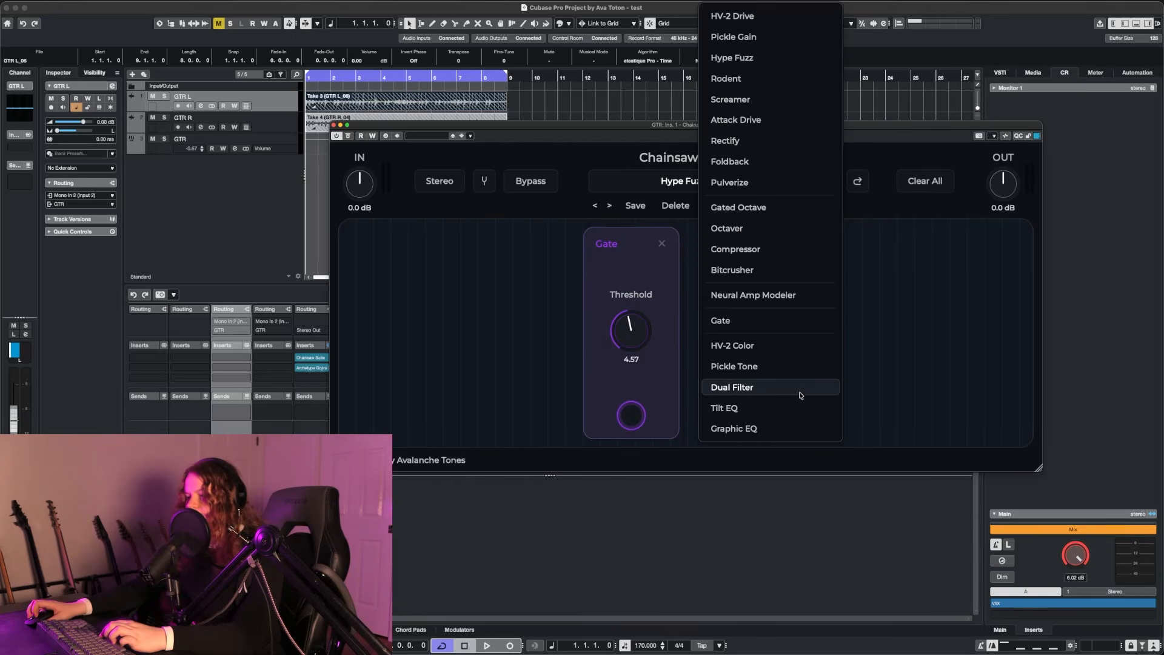
{"action": "left_click", "coordinate": [800, 395]}
{"action": "left_click_drag", "start_coordinate": [705, 252], "coordinate": [702, 338]}
{"action": "key", "text": "space"}
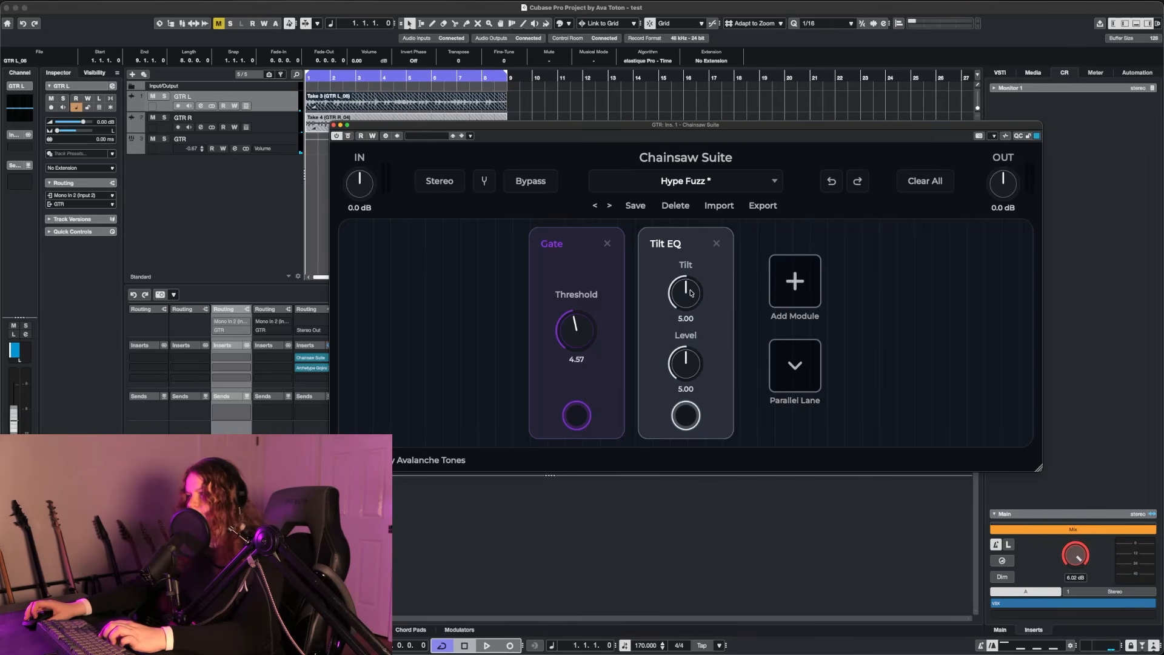
Step: Sweep the Tilt EQ's Tilt during playback, reset it to default, and remove the module
{"action": "key", "text": "space"}
{"action": "left_click_drag", "start_coordinate": [685, 294], "coordinate": [674, 397]}
{"action": "left_click_drag", "start_coordinate": [686, 301], "coordinate": [704, 287]}
{"action": "key", "text": "space"}
{"action": "double_click", "coordinate": [699, 293]}
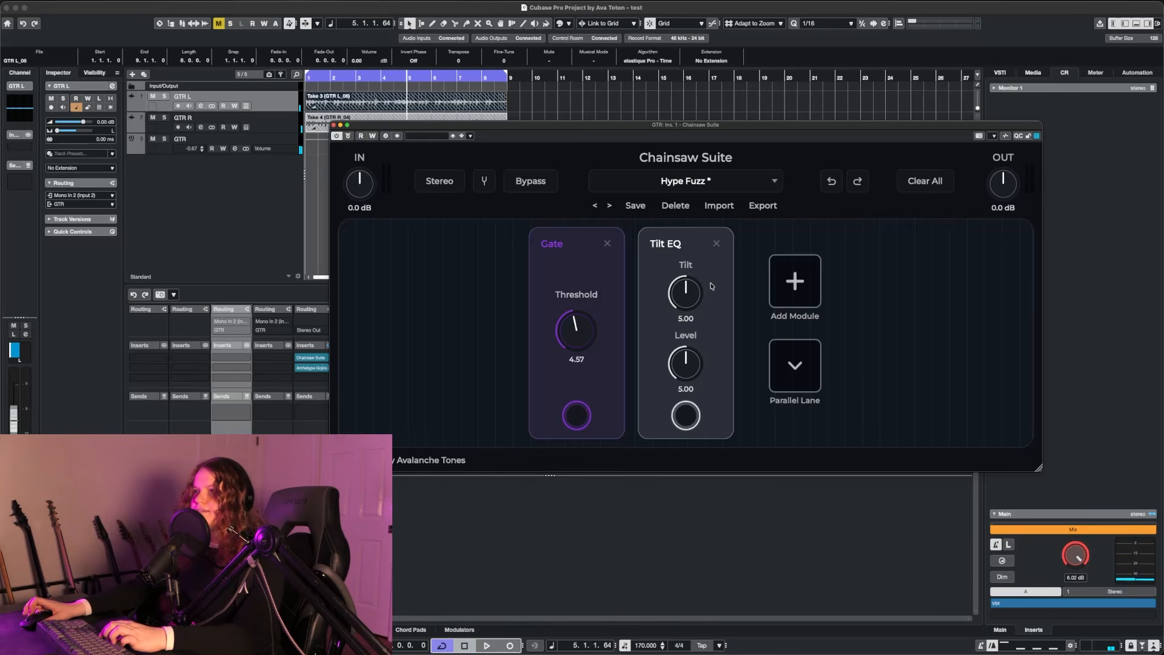
{"action": "left_click", "coordinate": [716, 243]}
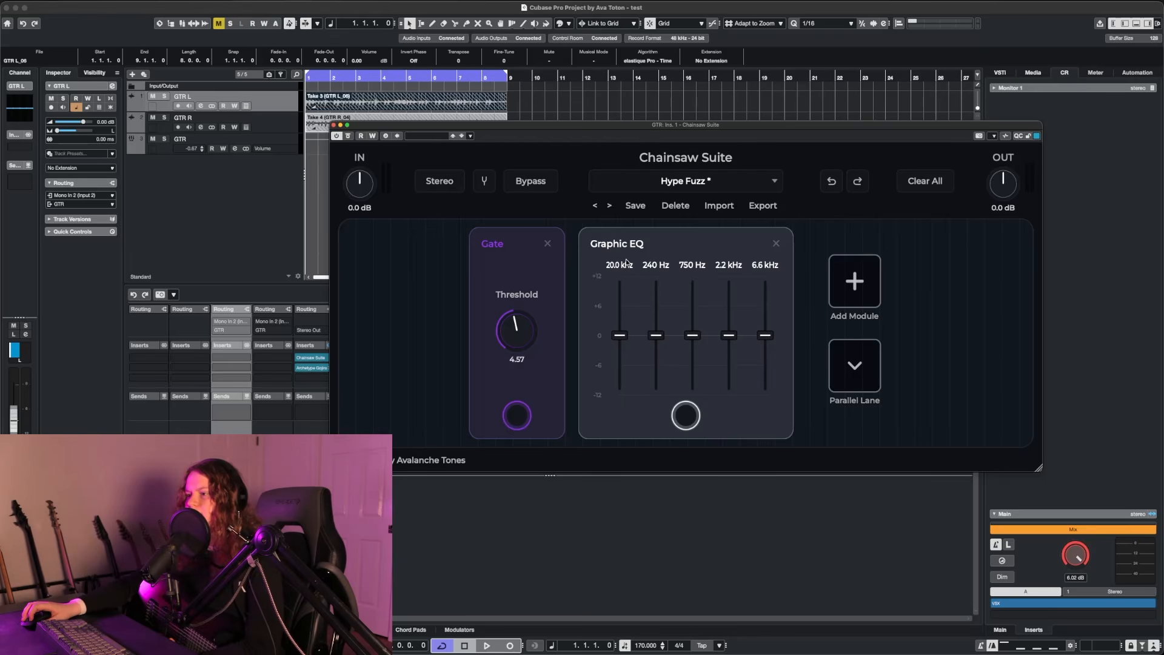
Step: Set the Graphic EQ's lowest band frequency to 4275 and reset it to its default 80 Hz
{"action": "double_click", "coordinate": [622, 269]}
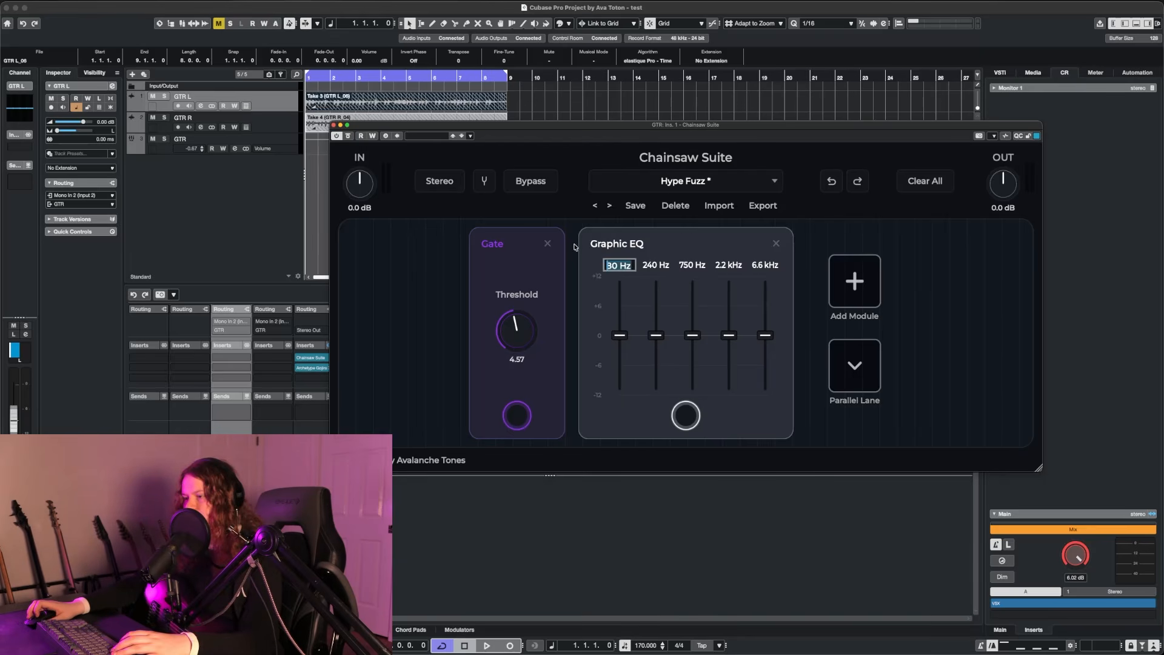
{"action": "type", "text": "4275"}
{"action": "key", "text": "Return"}
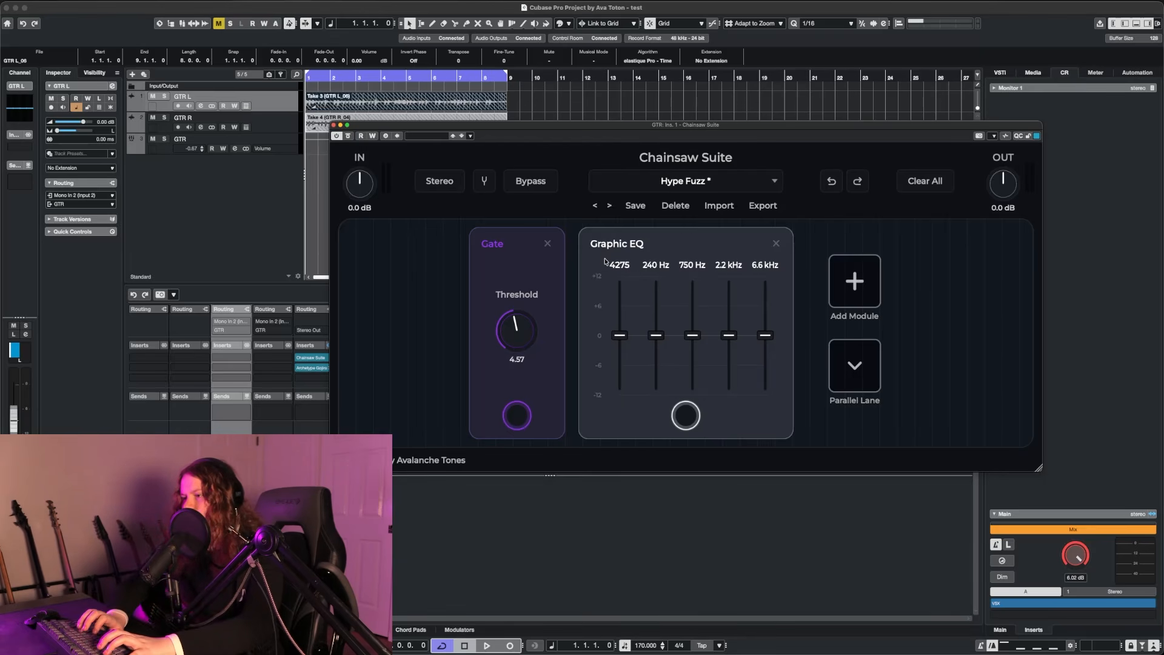
{"action": "left_click", "coordinate": [626, 270], "text": "alt"}
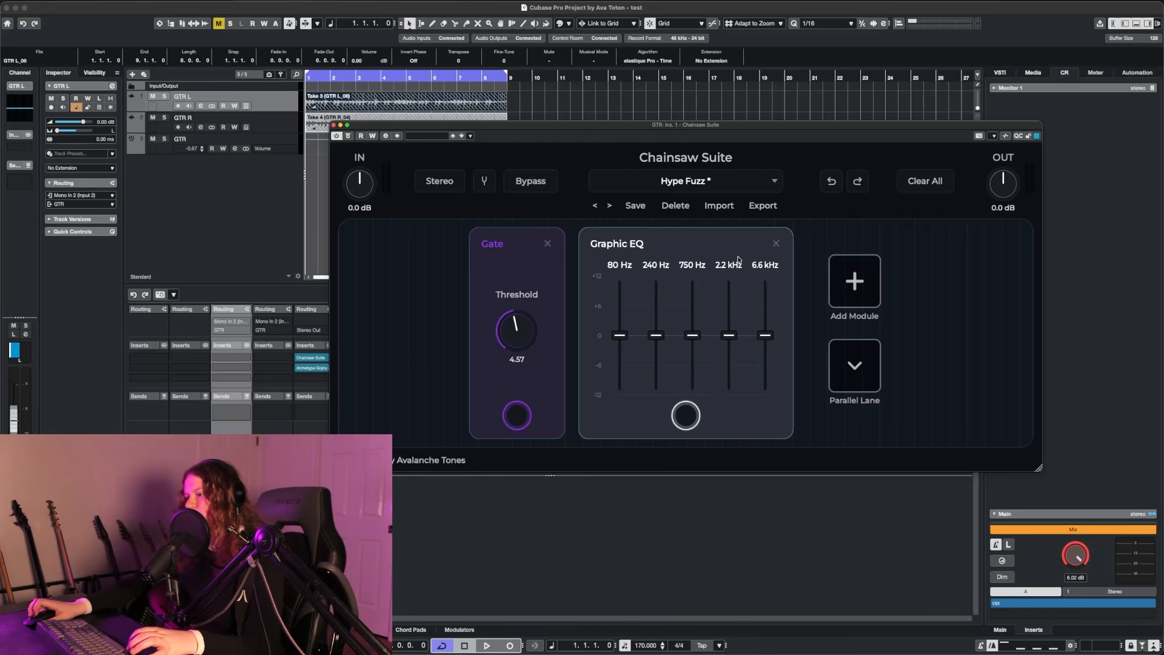
Step: Duplicate the Graphic EQ module twice and remove the middle one of the three
{"action": "left_click", "coordinate": [651, 245], "text": "alt"}
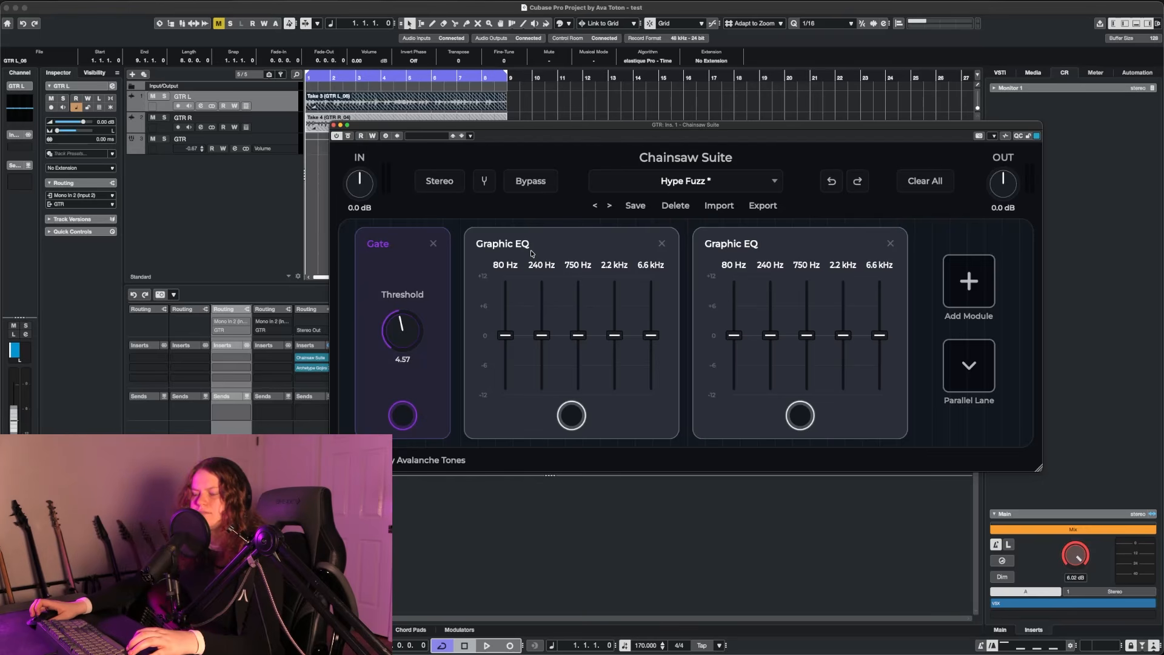
{"action": "left_click", "coordinate": [734, 258], "text": "alt"}
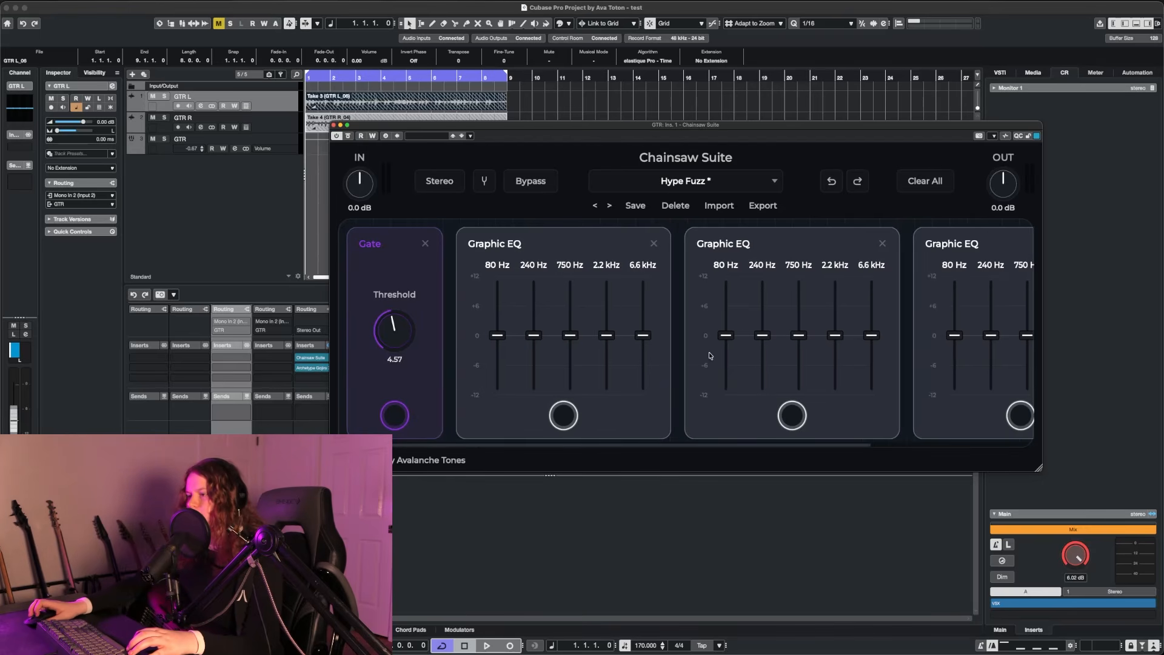
{"action": "left_click", "coordinate": [882, 243]}
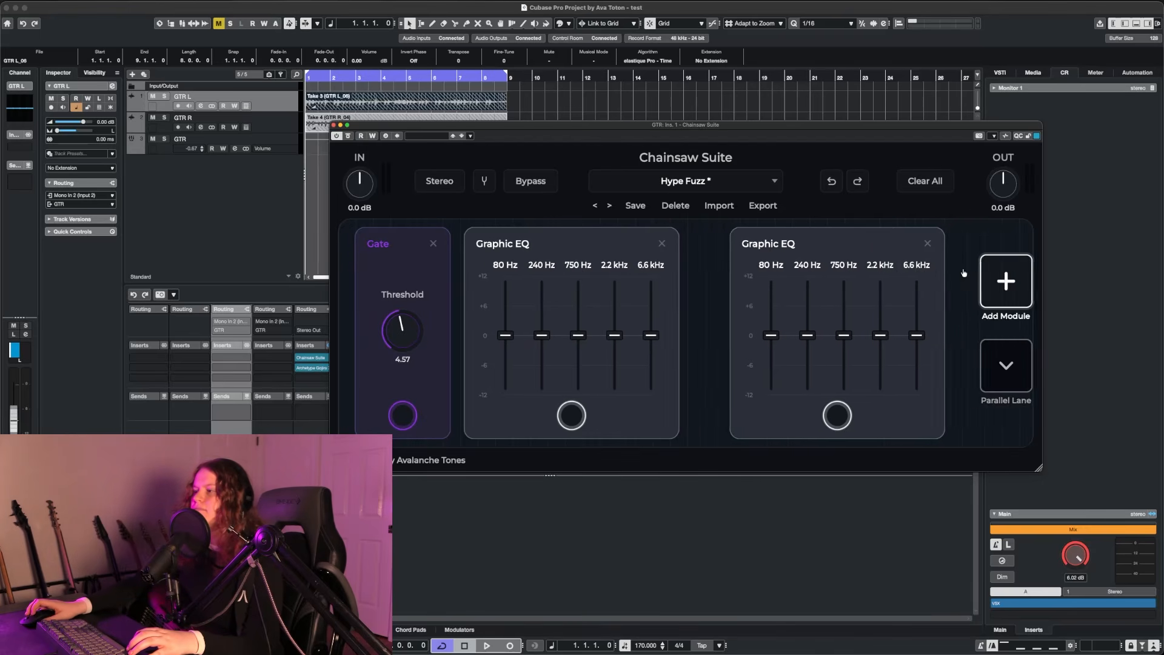